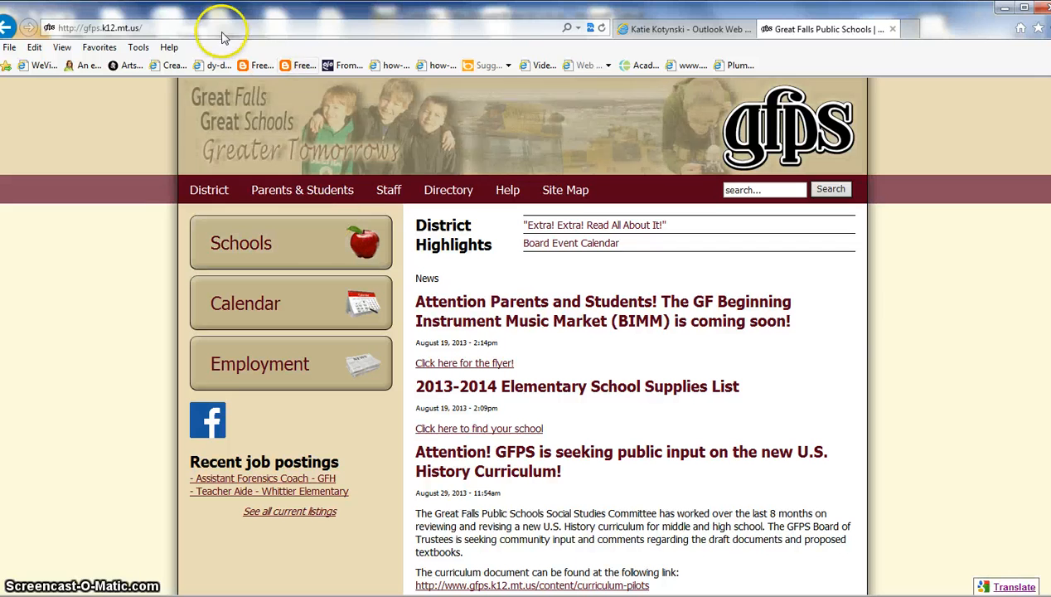
Search Google for 'gfps calendar' from the Internet Explorer address bar.
{"action": "left_click", "coordinate": [214, 29]}
{"action": "type", "text": "gfps.k12.mt.us/"}
{"action": "key", "text": "Right"}
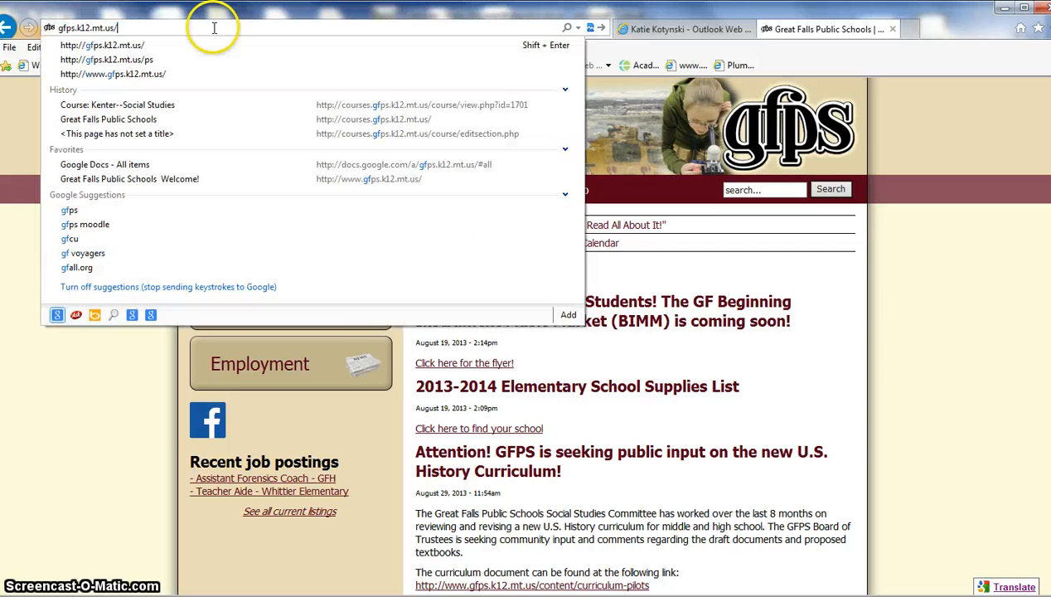
{"action": "key", "text": "BackSpace"}
{"action": "key", "text": "BackSpace"}
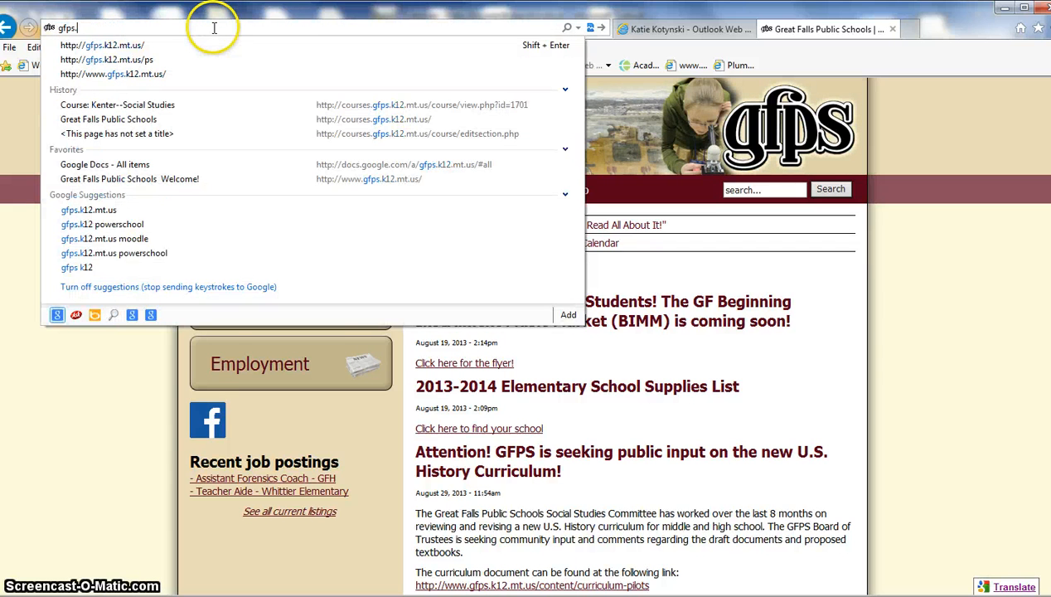
{"action": "type", "text": "calendar"}
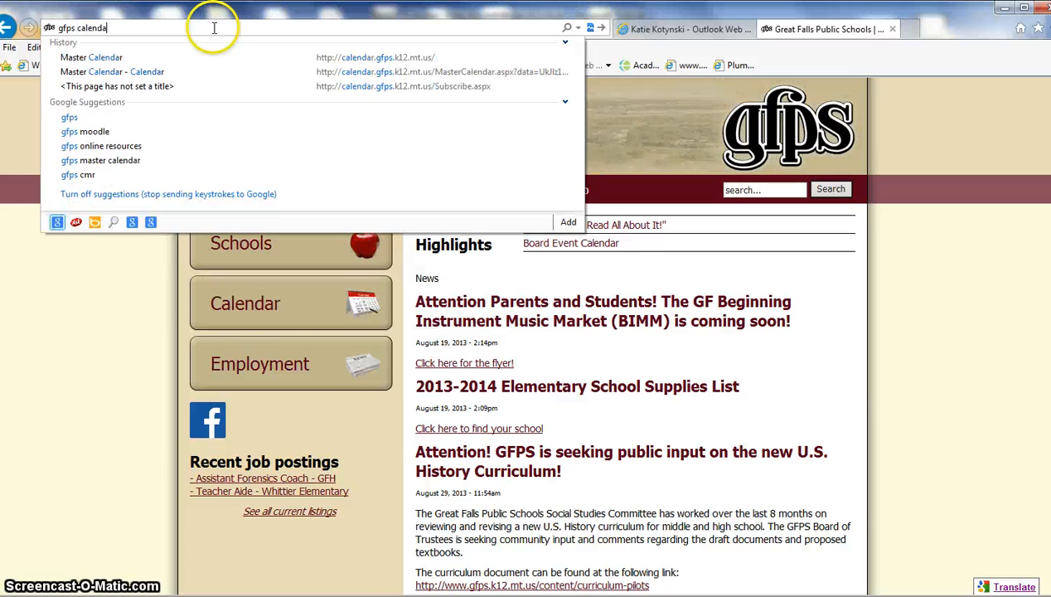
{"action": "key", "text": "Return"}
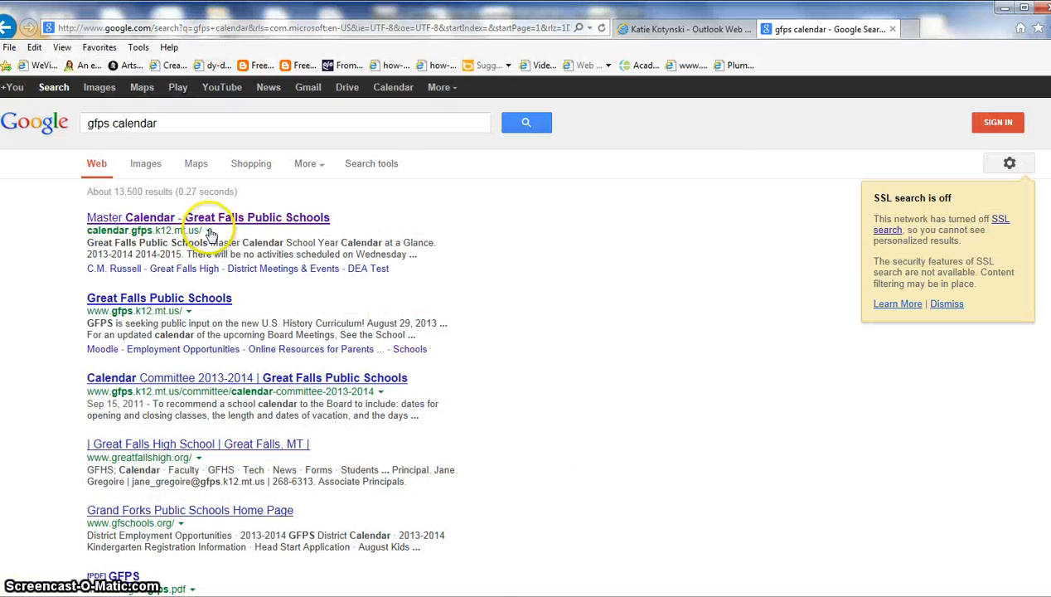
Open the GFPS Master Calendar result and briefly view the Mountain View Elementary calendar.
{"action": "left_click", "coordinate": [186, 218]}
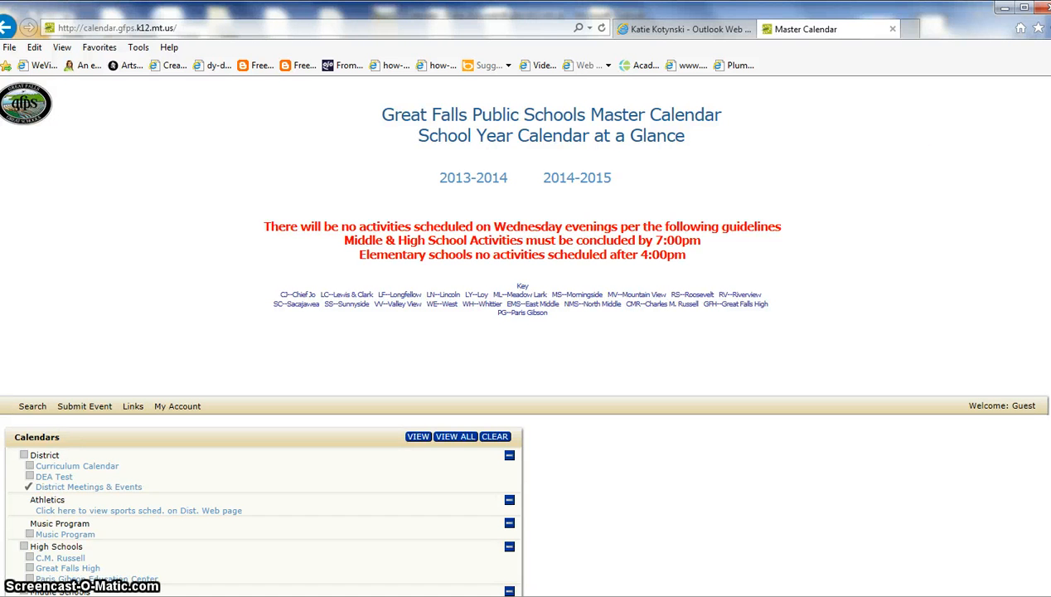
{"action": "scroll", "coordinate": [526, 331], "scroll_direction": "down", "scroll_amount": 5}
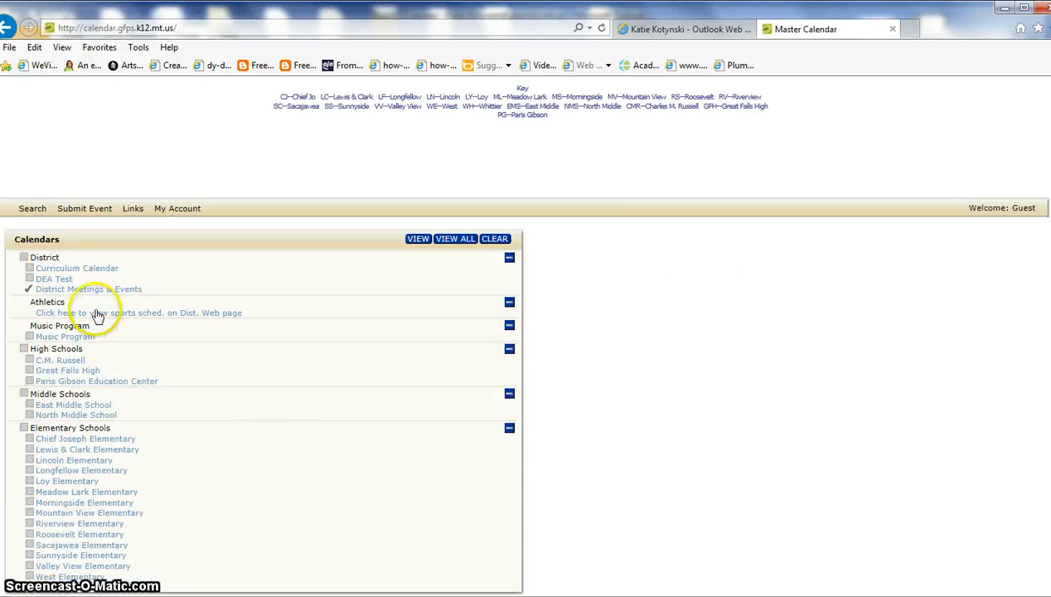
{"action": "left_click", "coordinate": [54, 513]}
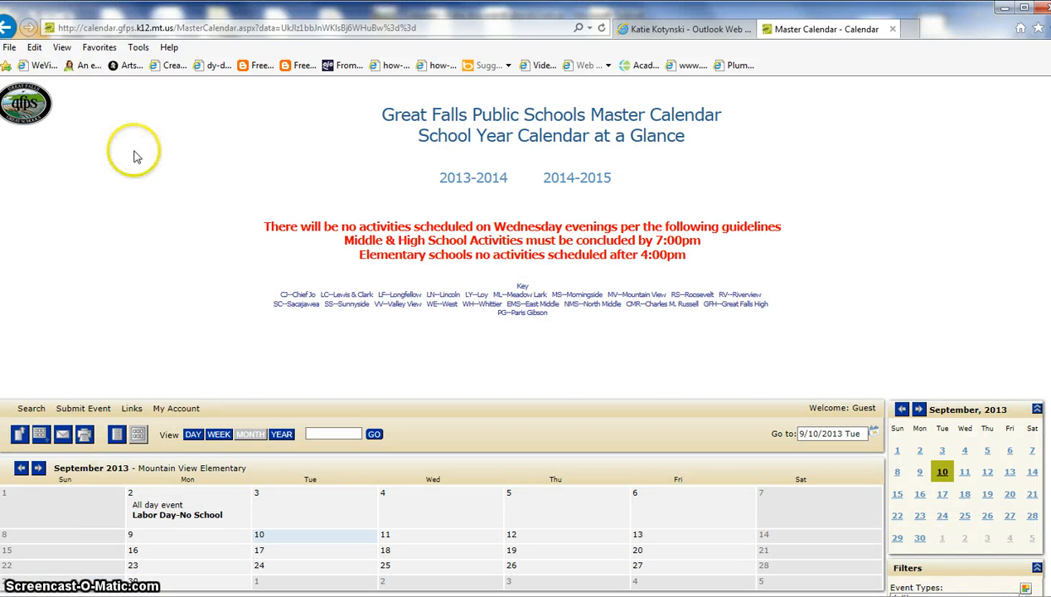
{"action": "left_click", "coordinate": [6, 28]}
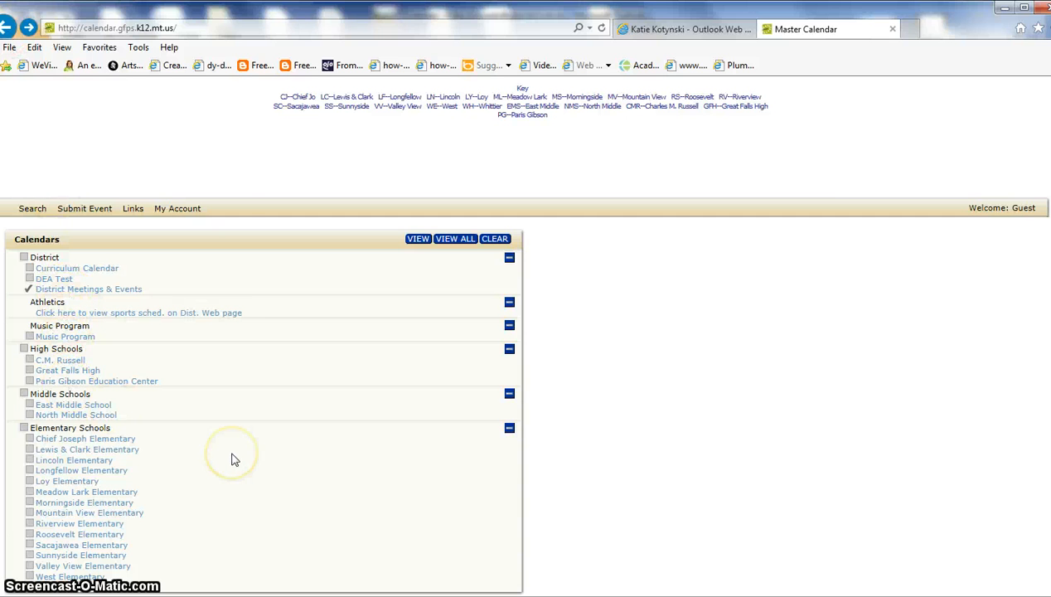
Display the District Meetings & Events calendar for September 2013.
{"action": "left_click", "coordinate": [106, 289]}
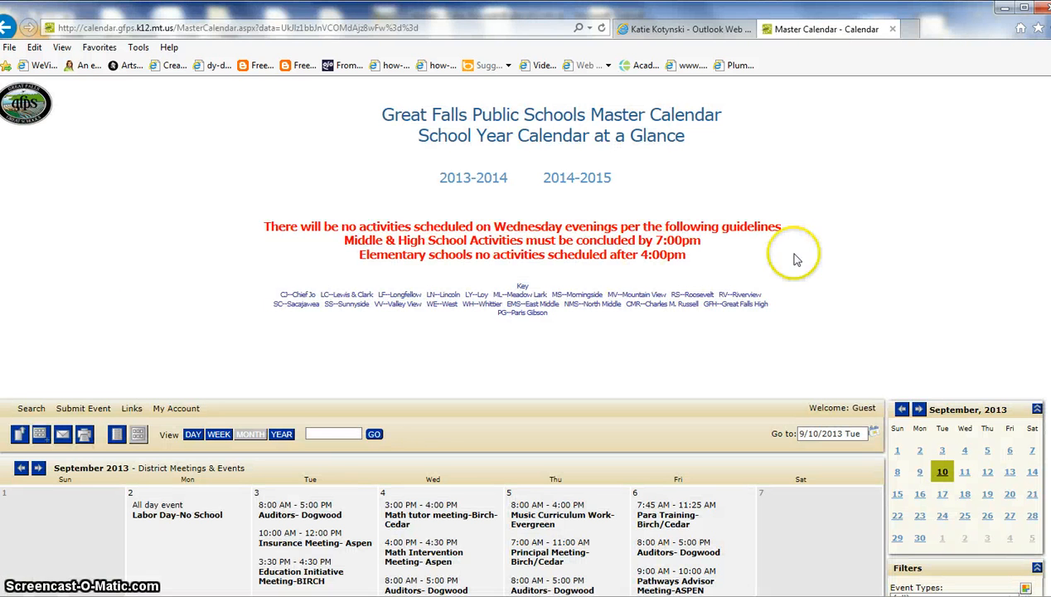
{"action": "scroll", "coordinate": [997, 230], "scroll_direction": "down", "scroll_amount": 3}
{"action": "scroll", "coordinate": [1020, 290], "scroll_direction": "down", "scroll_amount": 4}
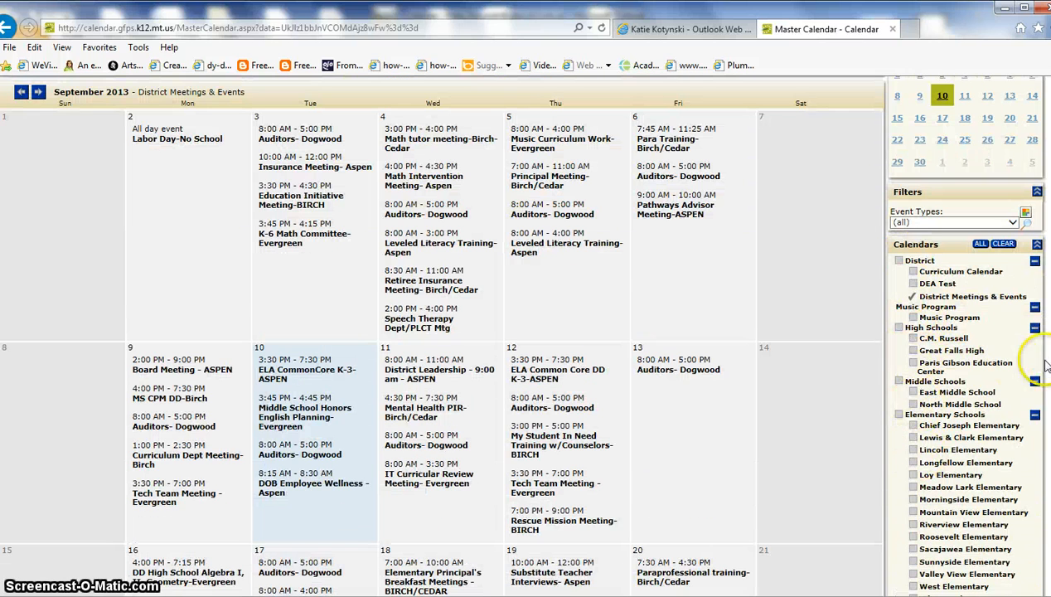
{"action": "scroll", "coordinate": [403, 395], "scroll_direction": "up", "scroll_amount": 6}
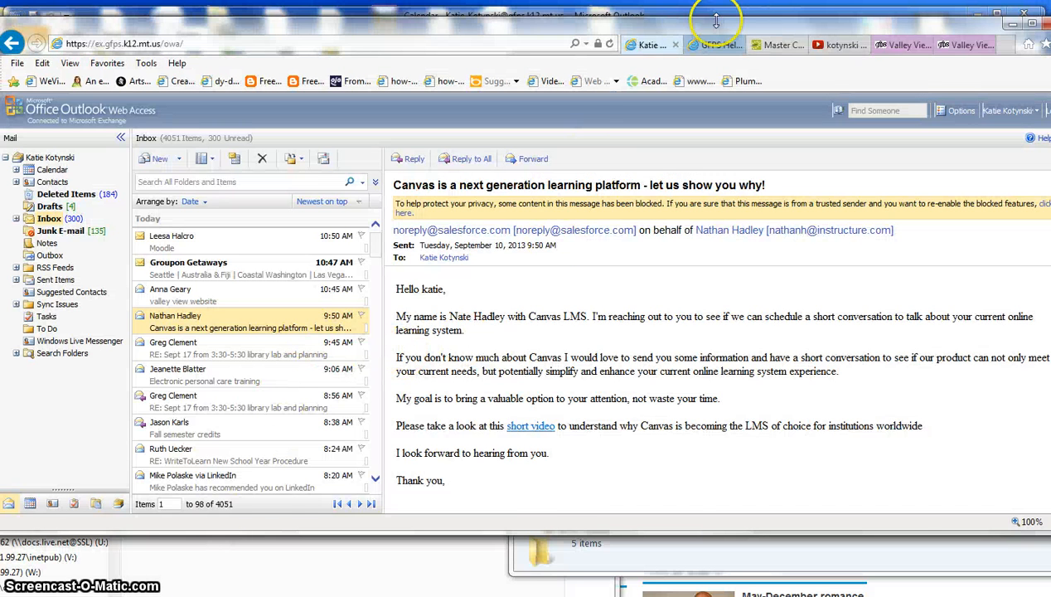
Step the District Meetings & Events view through Day, Week and Month to Year, starting January 2013.
{"action": "left_click", "coordinate": [770, 48]}
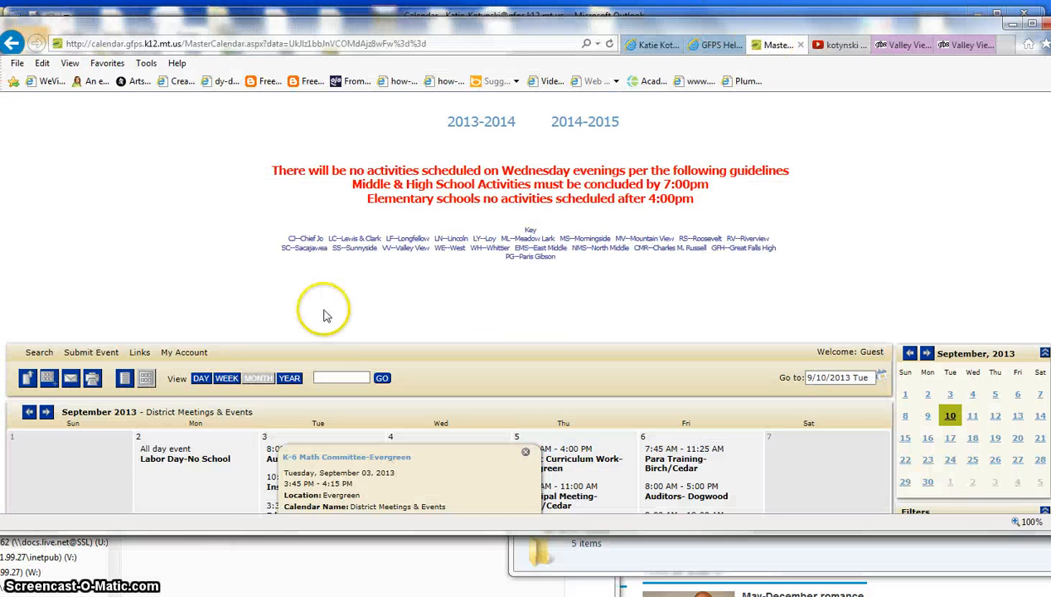
{"action": "left_click", "coordinate": [202, 380]}
{"action": "left_click", "coordinate": [227, 380]}
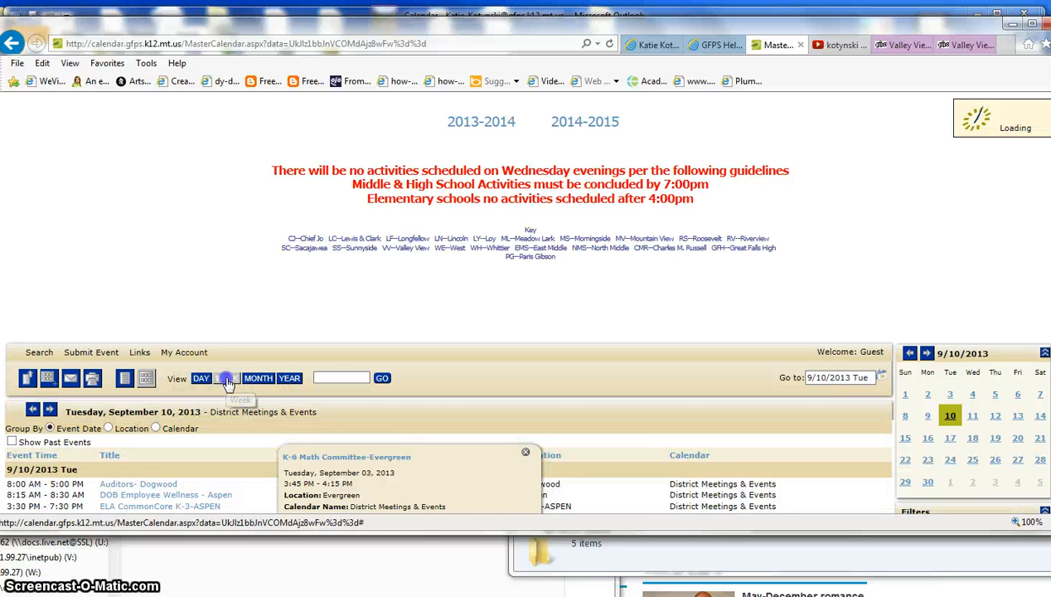
{"action": "left_click", "coordinate": [253, 381]}
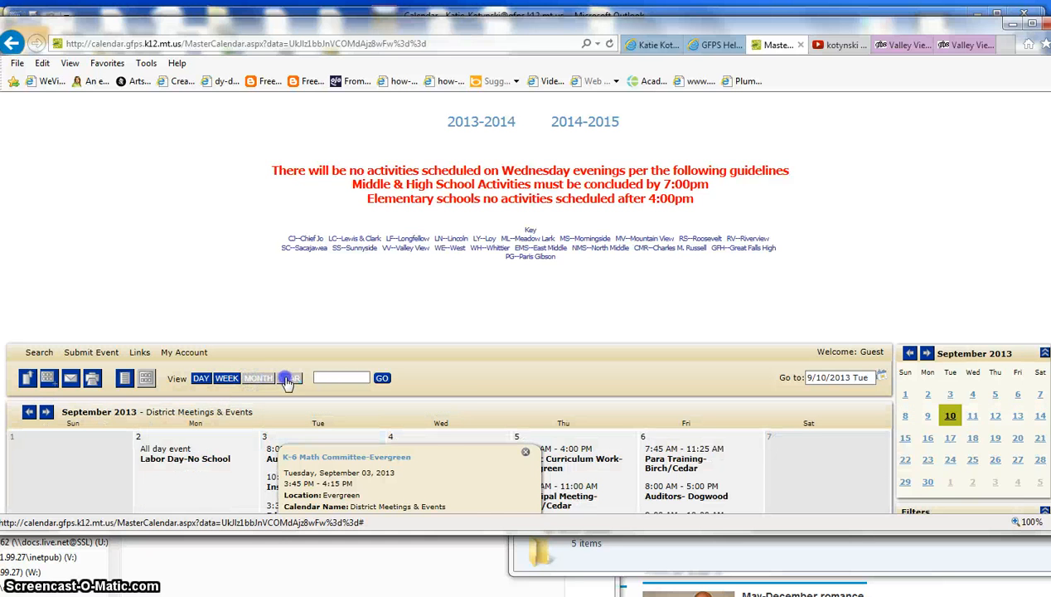
{"action": "left_click", "coordinate": [288, 378]}
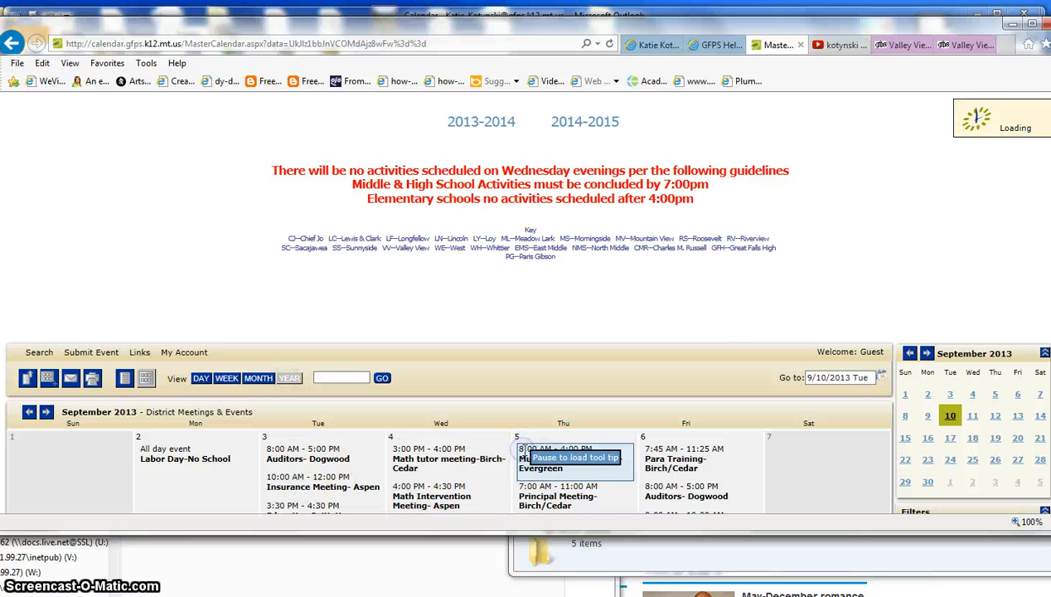
{"action": "scroll", "coordinate": [238, 250], "scroll_direction": "down", "scroll_amount": 3}
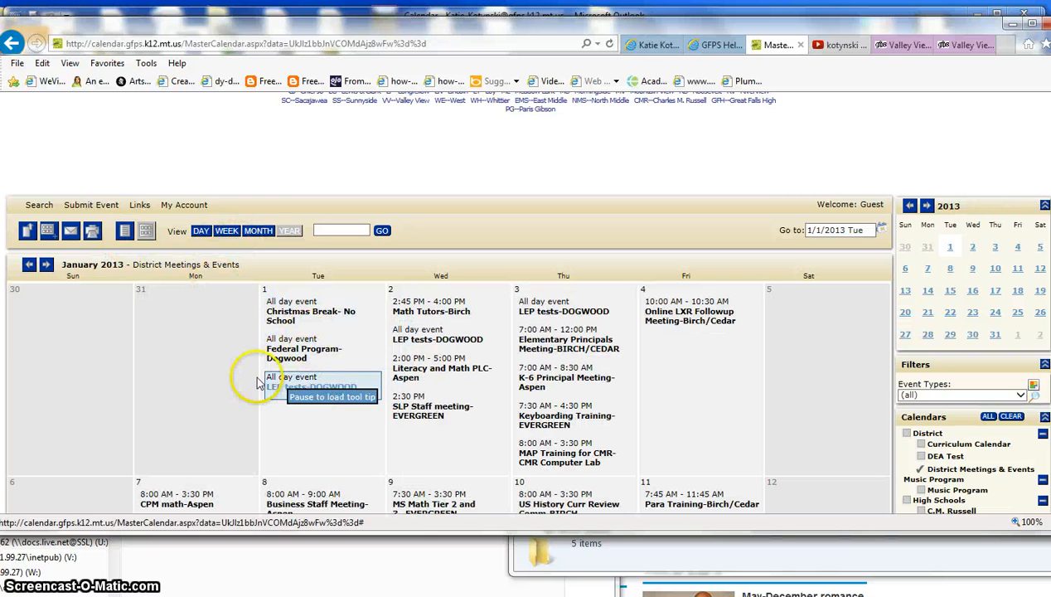
Export the District Meetings & Events to Export.csv and open it in Excel.
{"action": "left_click", "coordinate": [28, 233]}
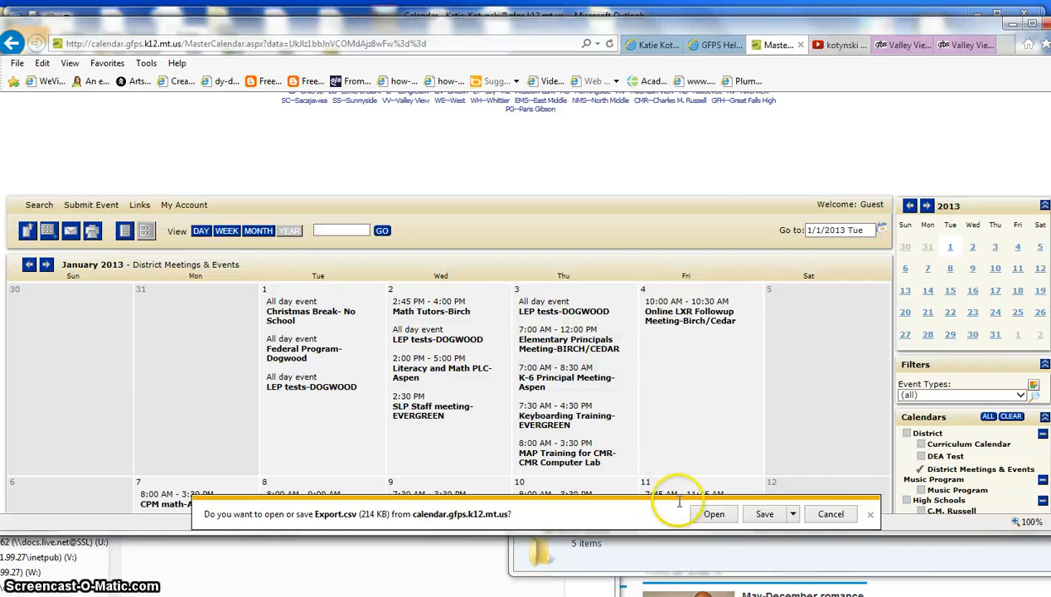
{"action": "left_click", "coordinate": [714, 514]}
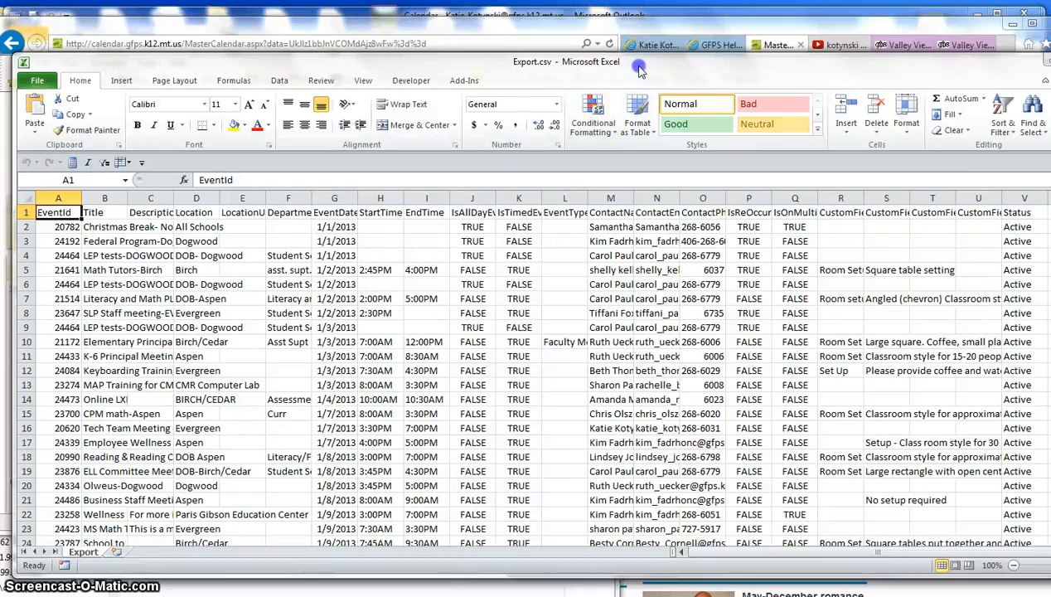
{"action": "left_click_drag", "start_coordinate": [642, 69], "coordinate": [630, 40]}
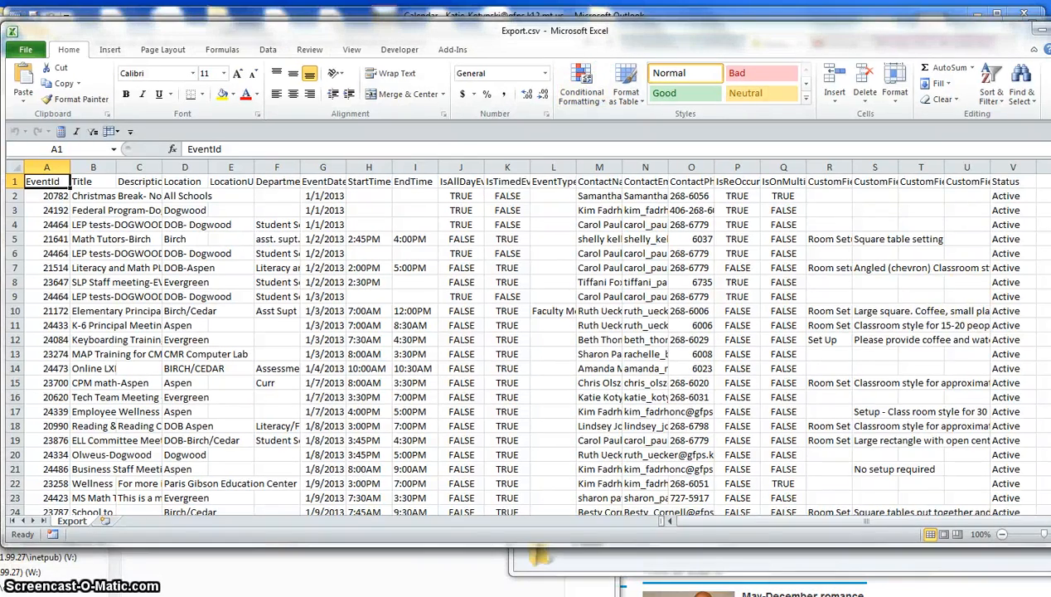
{"action": "mouse_move", "coordinate": [1050, 189]}
{"action": "left_mouse_down"}
{"action": "mouse_move", "coordinate": [1050, 477]}
{"action": "mouse_move", "coordinate": [1050, 189]}
{"action": "left_mouse_up"}
Minimize Excel and list the events by date, beginning Tuesday 9/10/2013.
{"action": "left_click", "coordinate": [1042, 30]}
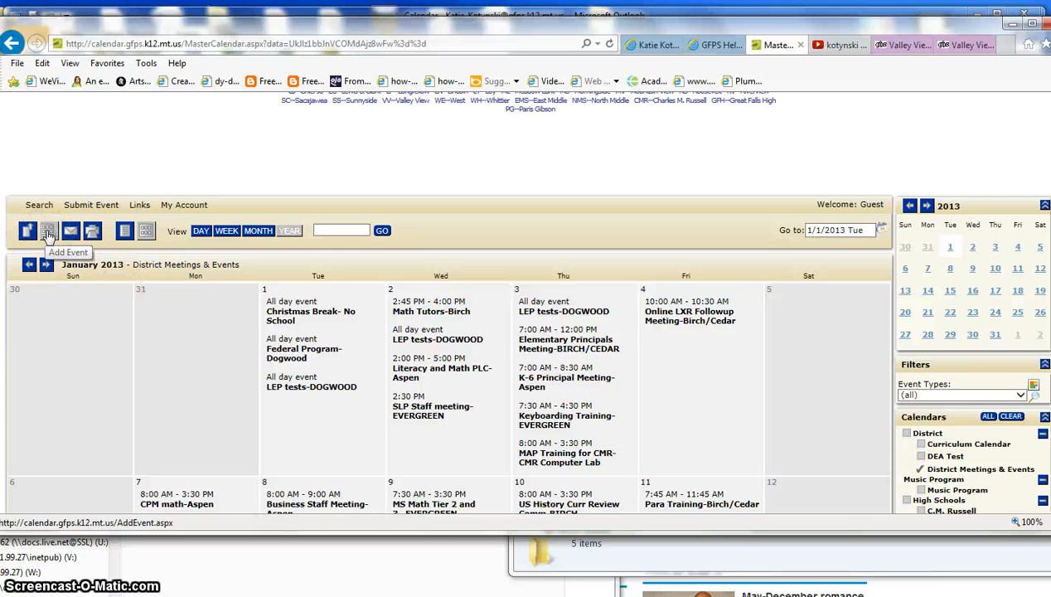
{"action": "left_click", "coordinate": [124, 232]}
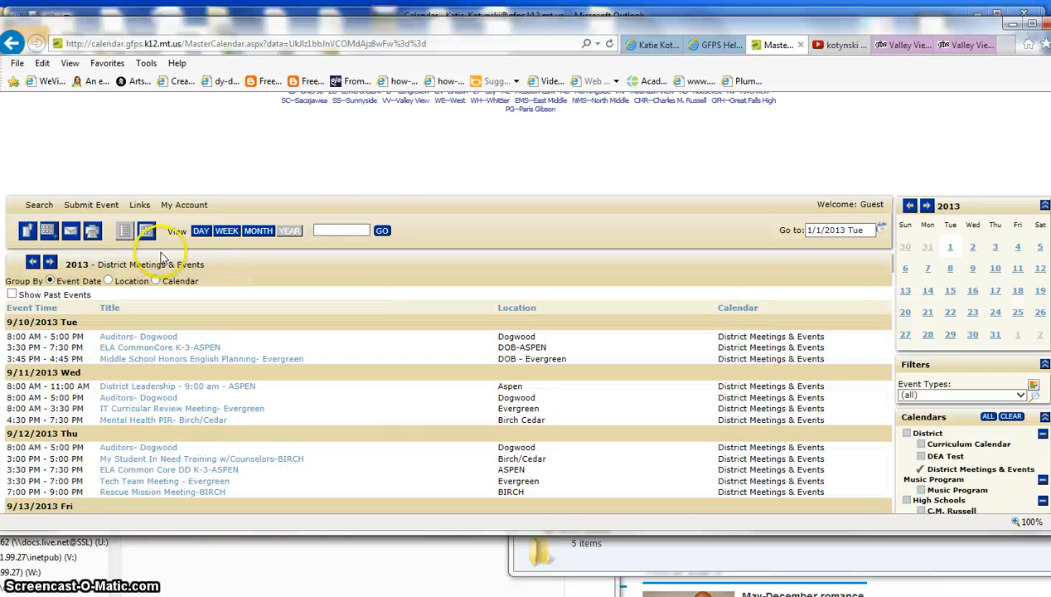
{"action": "scroll", "coordinate": [348, 281], "scroll_direction": "down", "scroll_amount": 3}
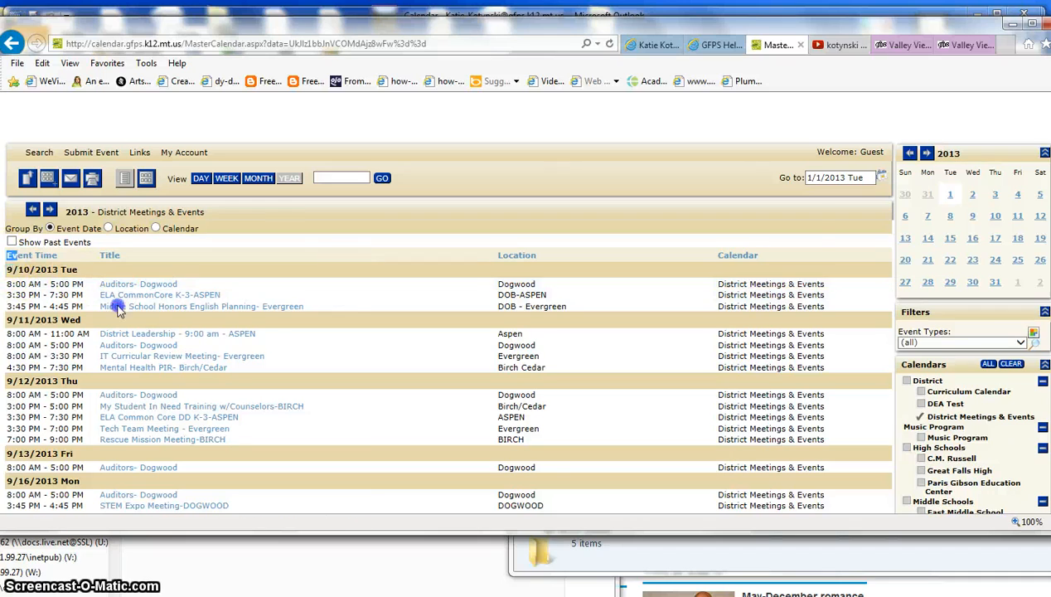
{"action": "left_click_drag", "start_coordinate": [119, 308], "coordinate": [670, 521]}
{"action": "left_click", "coordinate": [1033, 329]}
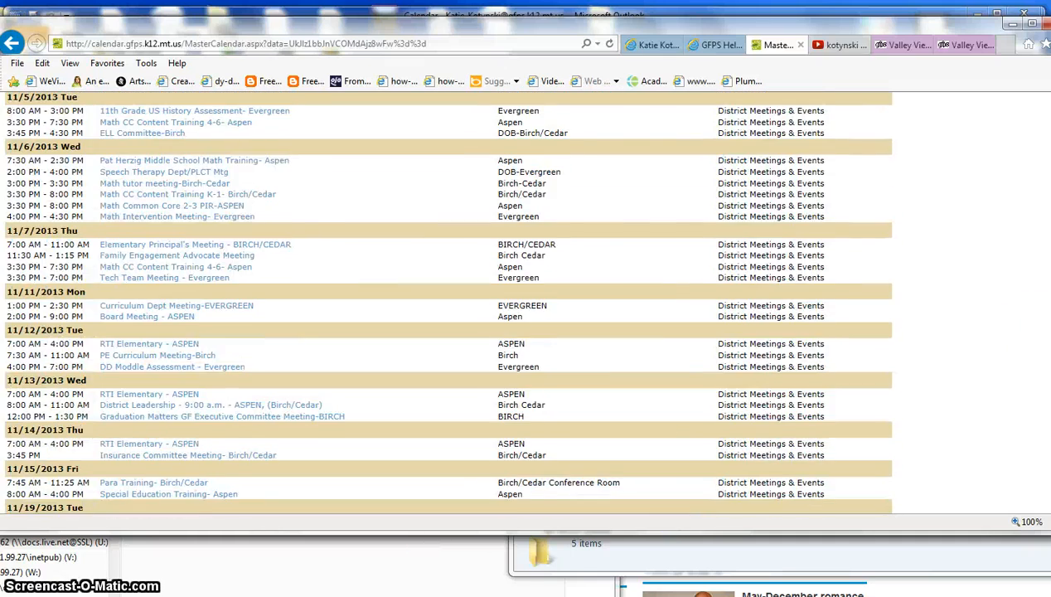
{"action": "scroll", "coordinate": [526, 303], "scroll_direction": "up", "scroll_amount": 20}
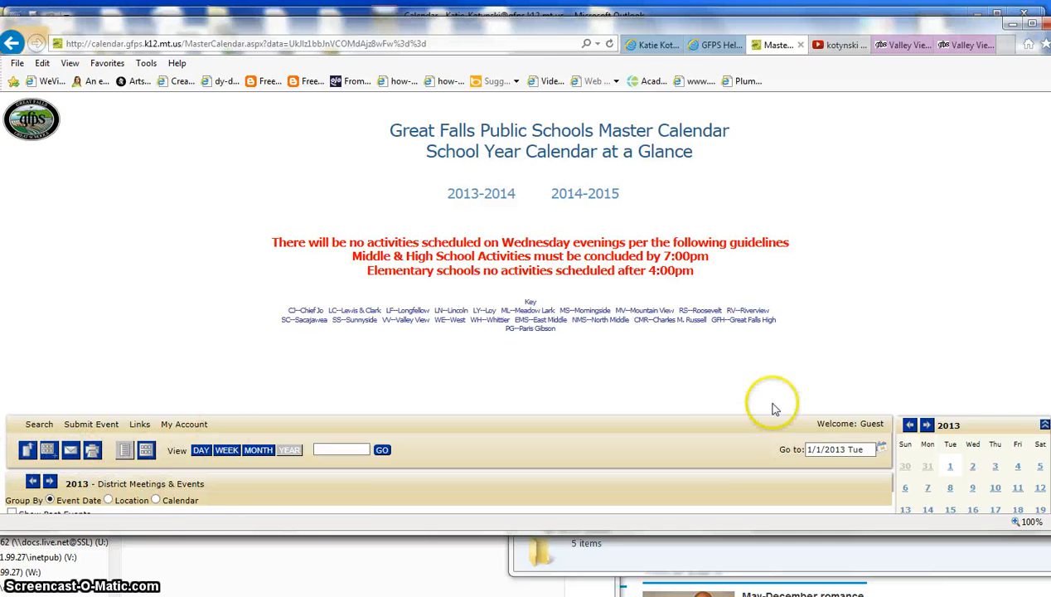
{"action": "scroll", "coordinate": [526, 303], "scroll_direction": "down", "scroll_amount": 5}
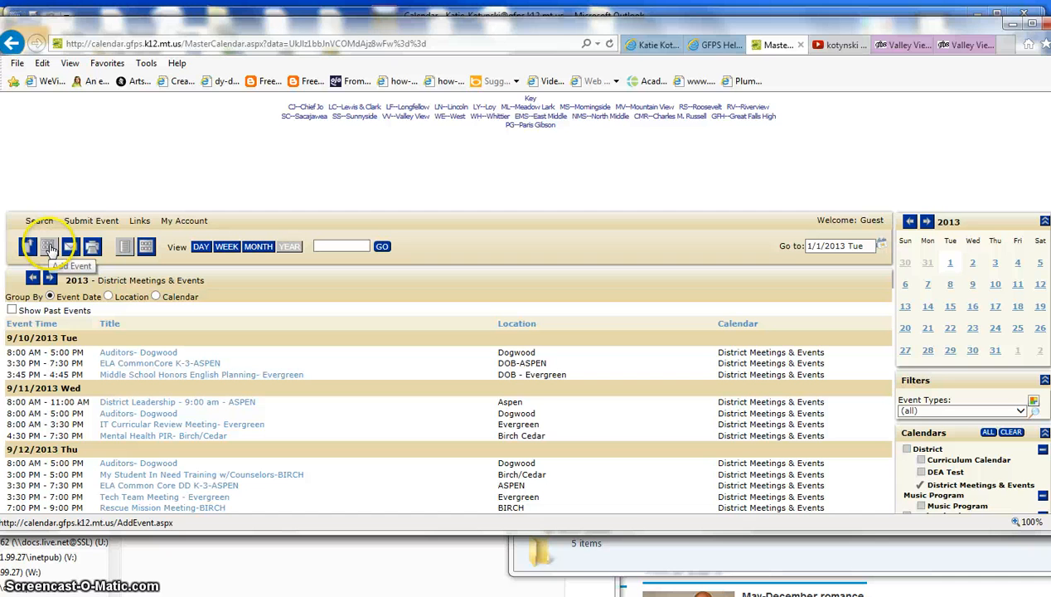
Open the new-event form and correct the end of the event title.
{"action": "left_click", "coordinate": [78, 219]}
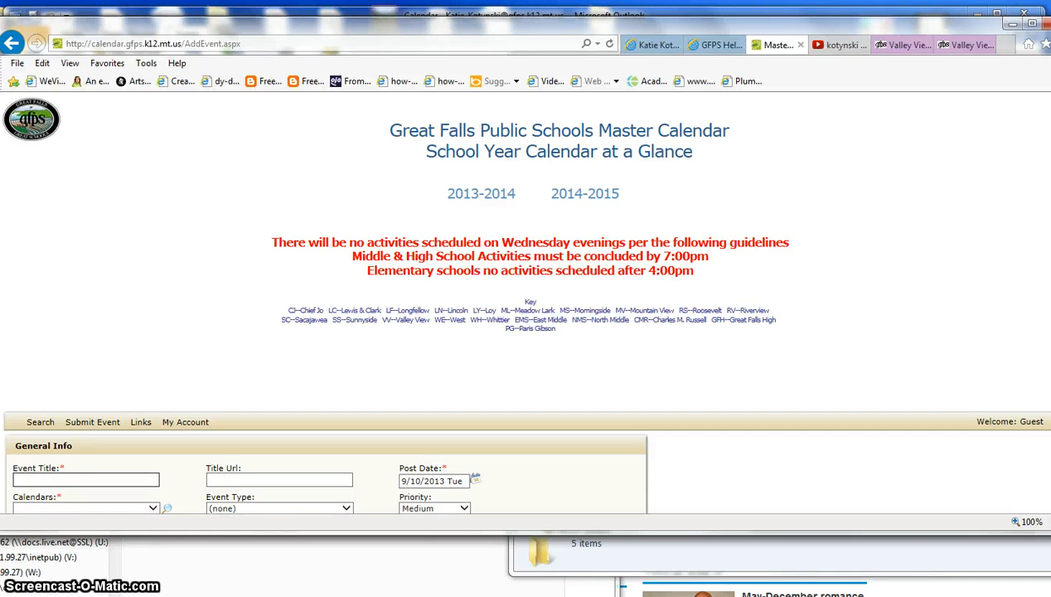
{"action": "scroll", "coordinate": [526, 302], "scroll_direction": "down", "scroll_amount": 5}
{"action": "scroll", "coordinate": [526, 303], "scroll_direction": "up", "scroll_amount": 2}
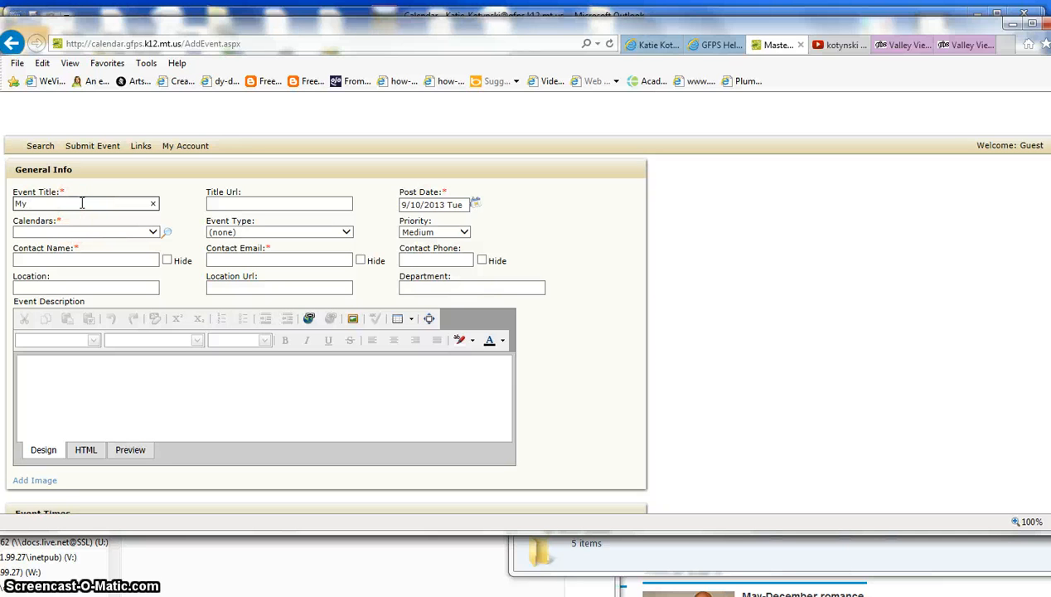
{"action": "type", "text": "nt--AP"}
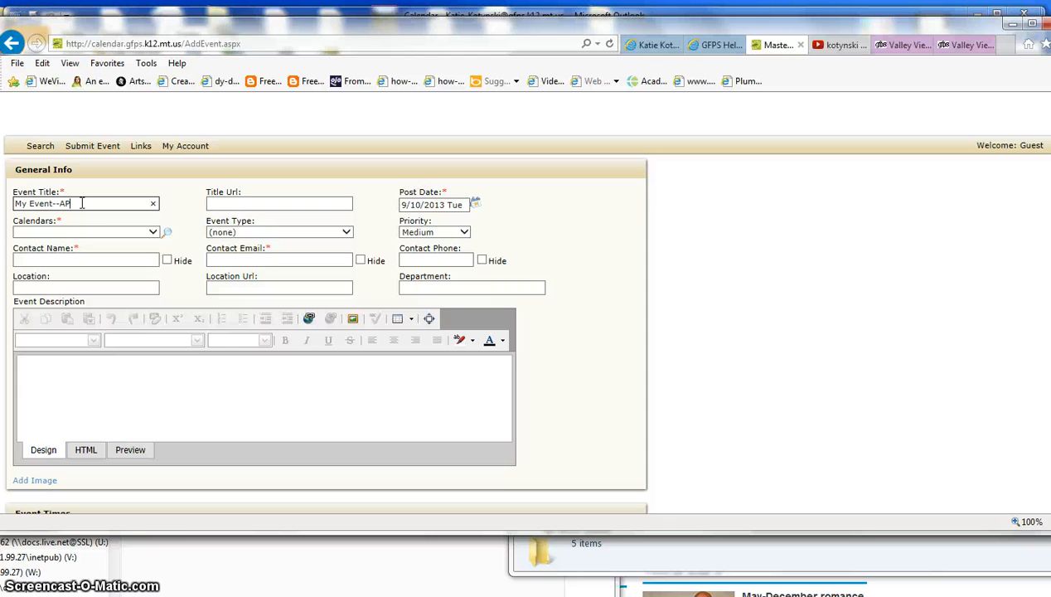
{"action": "key", "text": "BackSpace"}
{"action": "key", "text": "Tab"}
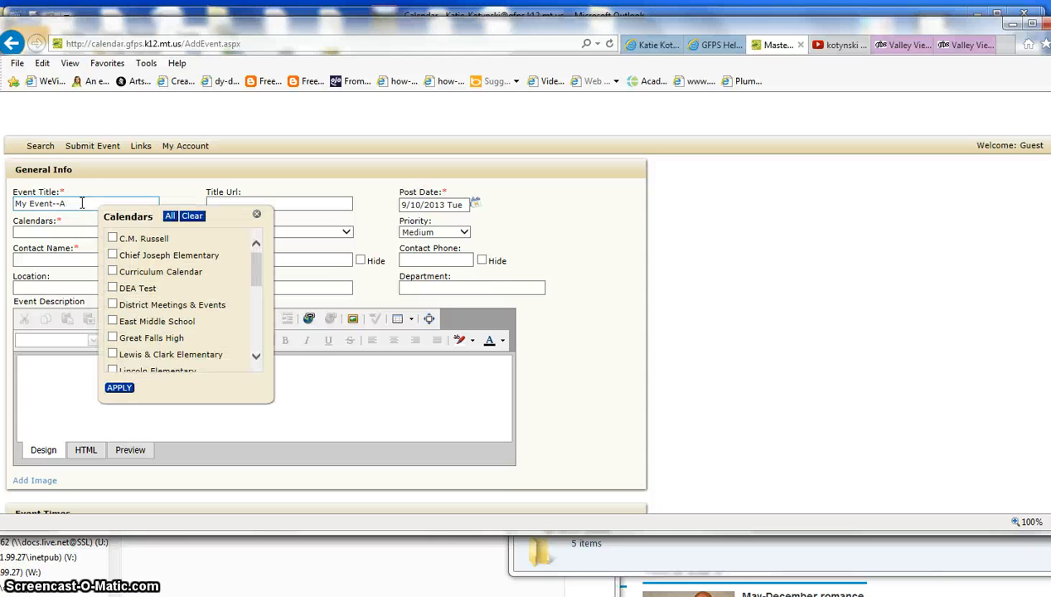
{"action": "left_click", "coordinate": [76, 204]}
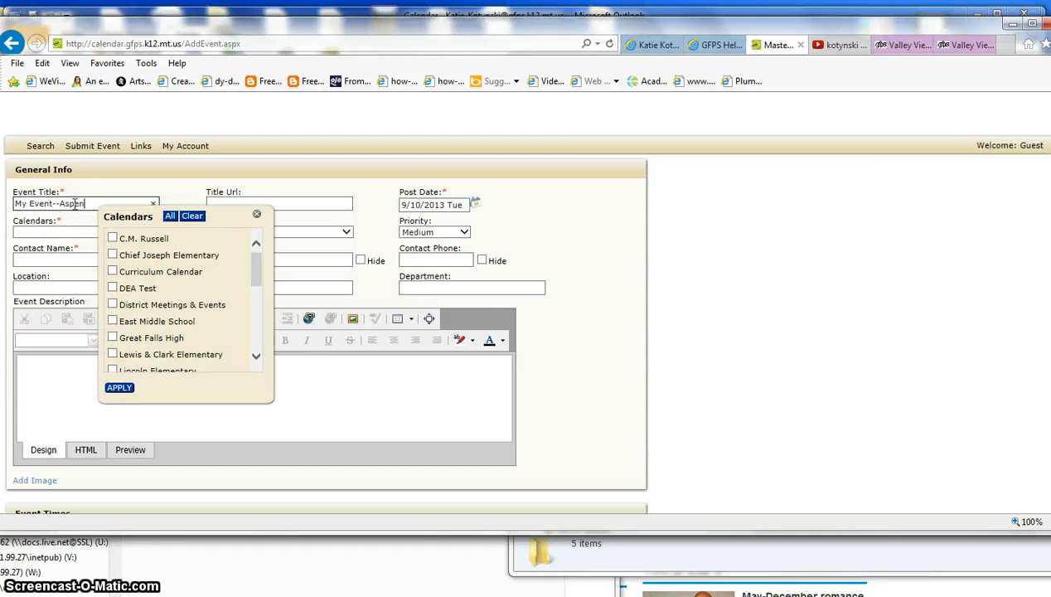
Assign the event to District Meetings & Events and finalize the title 'My Event--ASPEN'.
{"action": "left_click", "coordinate": [257, 214]}
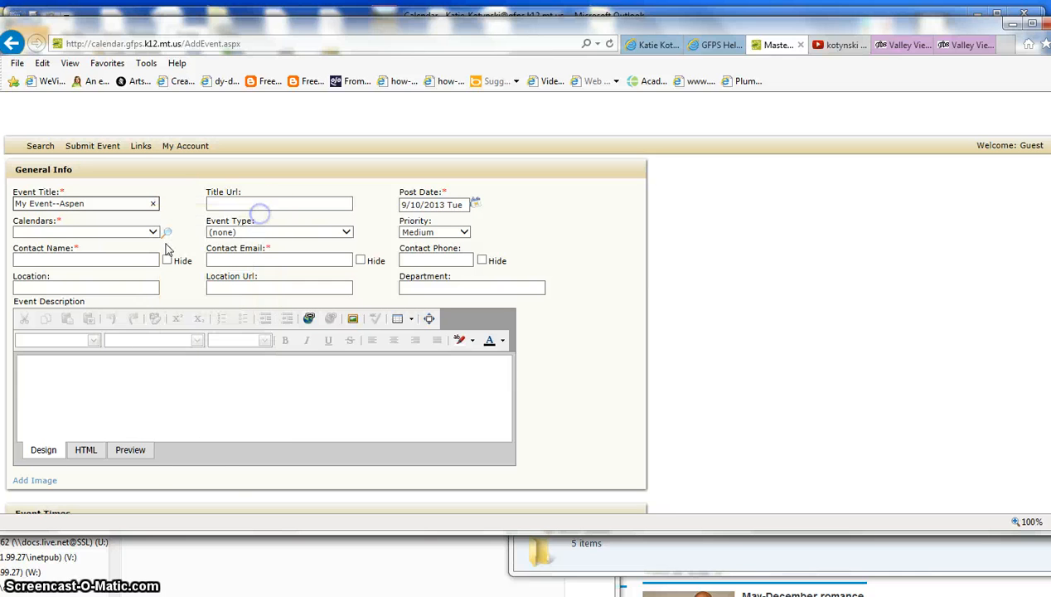
{"action": "left_click", "coordinate": [153, 232]}
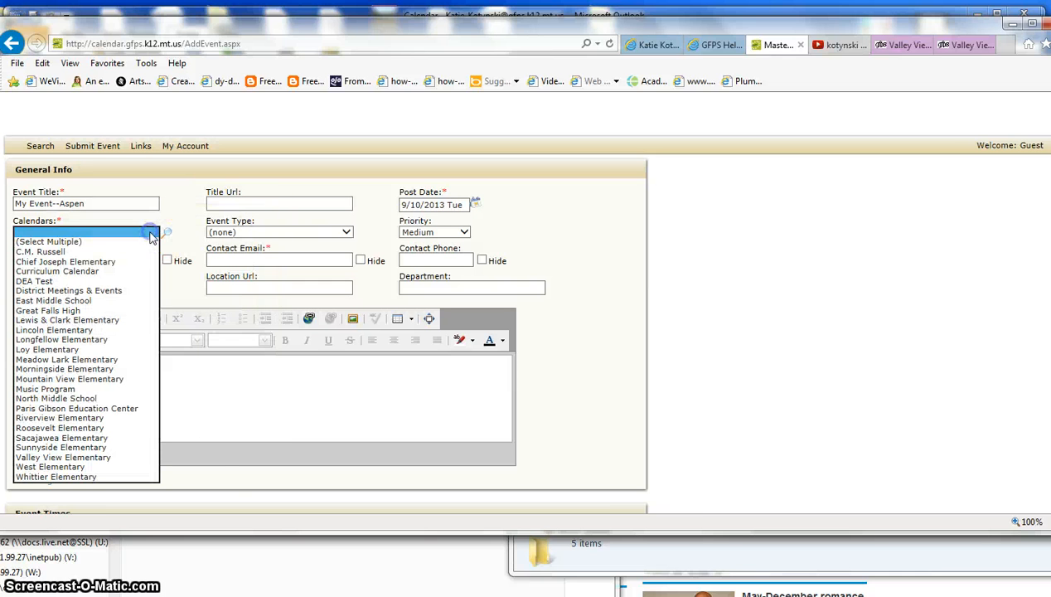
{"action": "left_click", "coordinate": [108, 291]}
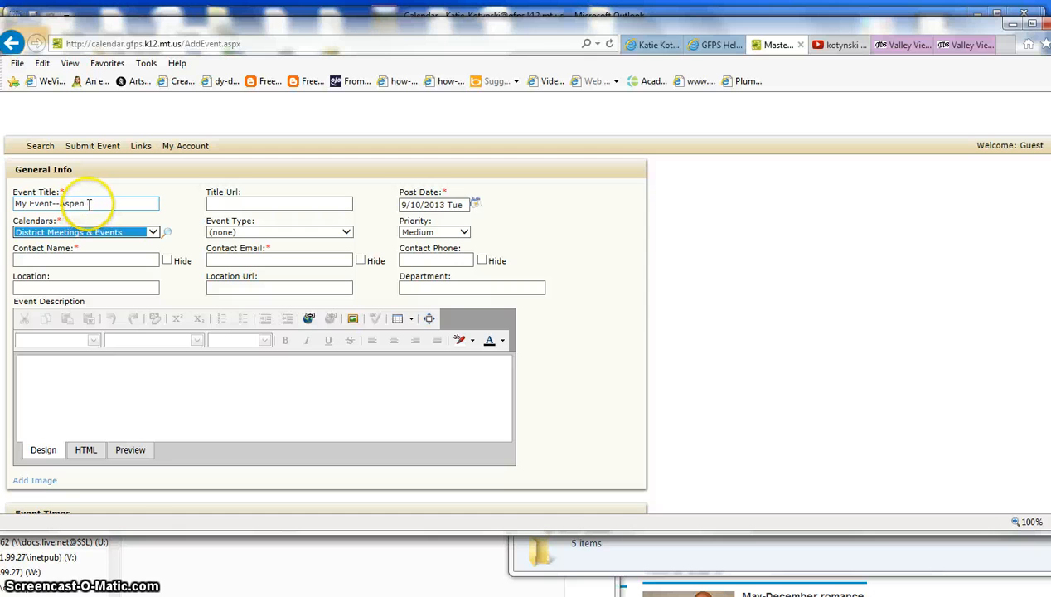
{"action": "left_click_drag", "start_coordinate": [89, 204], "coordinate": [65, 204]}
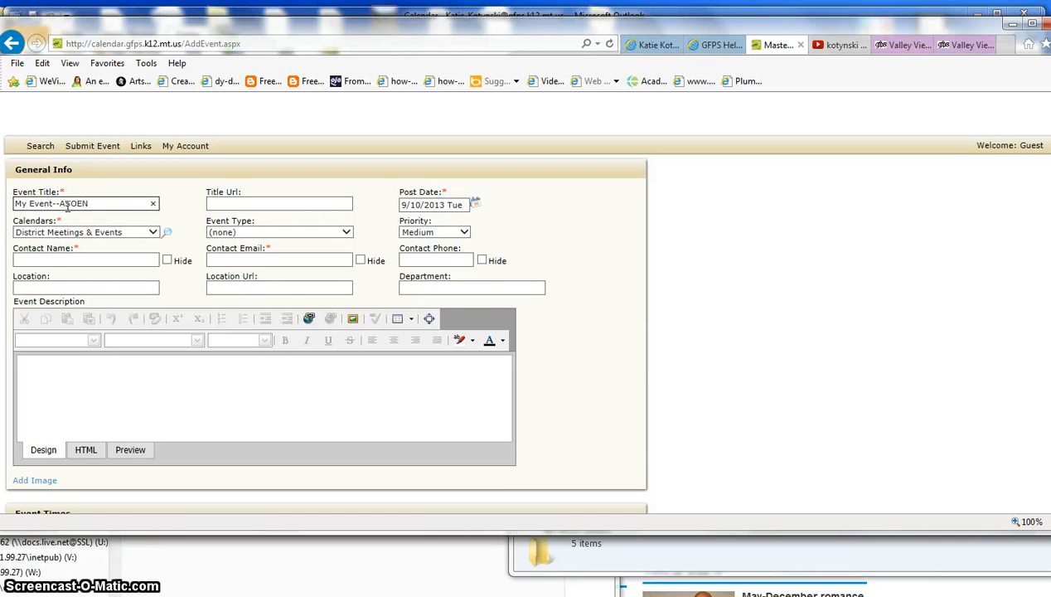
{"action": "left_click", "coordinate": [77, 203]}
{"action": "key", "text": "BackSpace"}
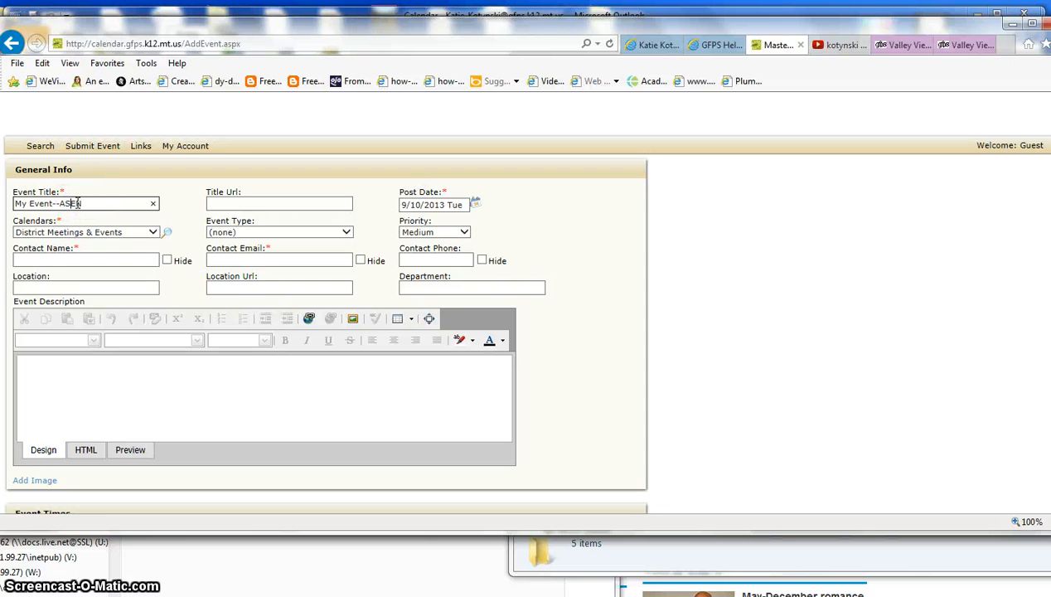
Enter the contact name, location 'Aspen DOB' and a partial contact e-mail.
{"action": "left_click", "coordinate": [92, 259]}
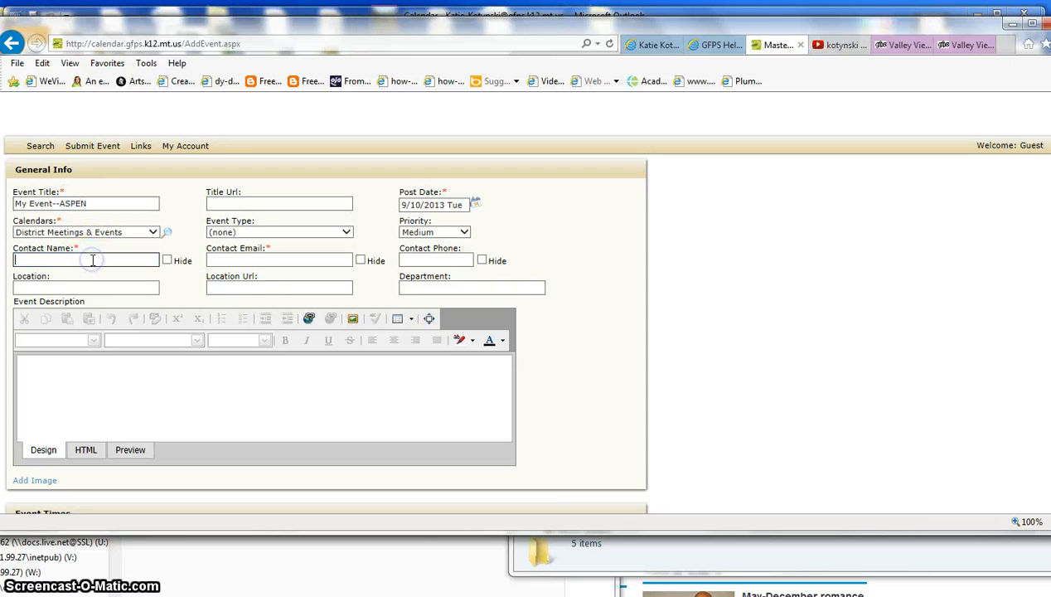
{"action": "type", "text": "katie"}
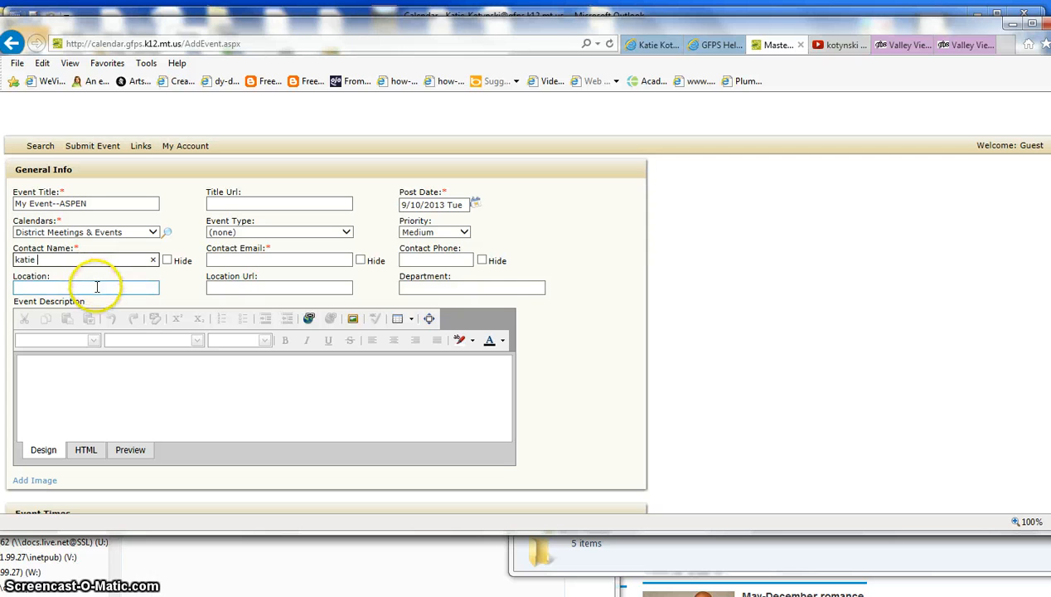
{"action": "left_click", "coordinate": [95, 285]}
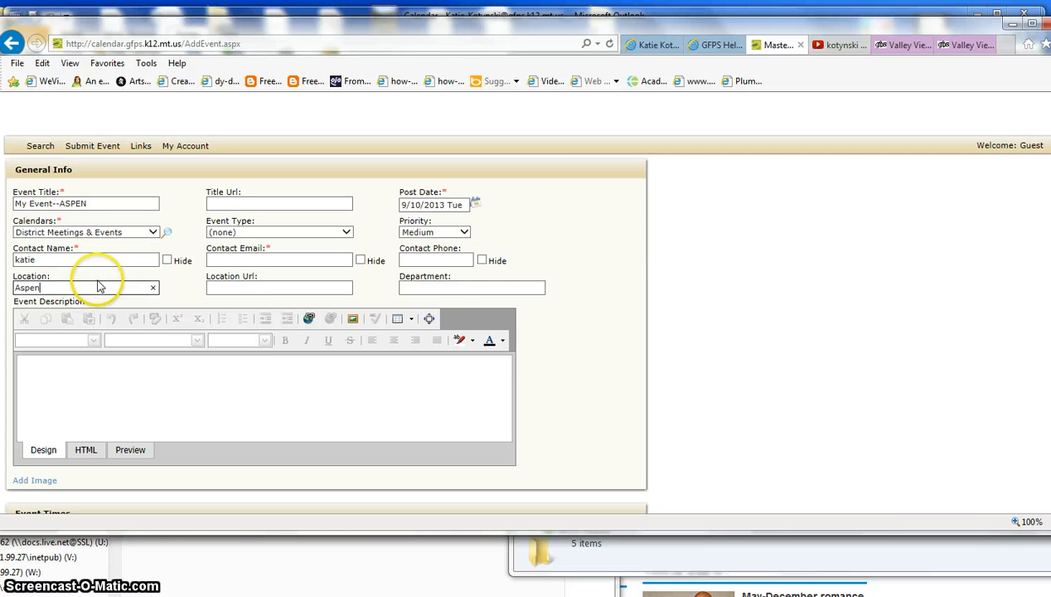
{"action": "type", "text": "Aspen DOB"}
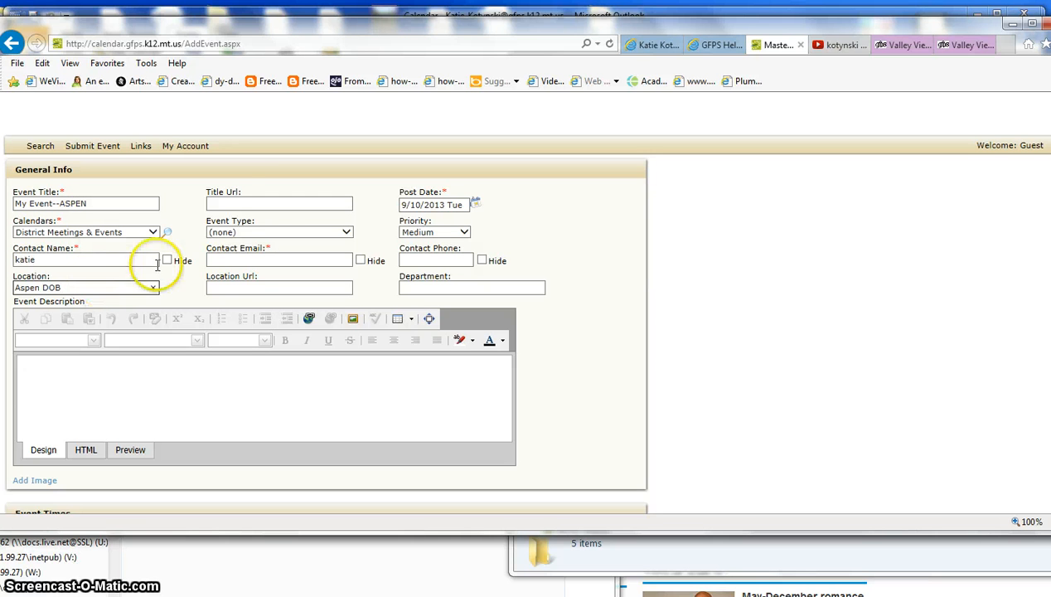
{"action": "left_click", "coordinate": [268, 207]}
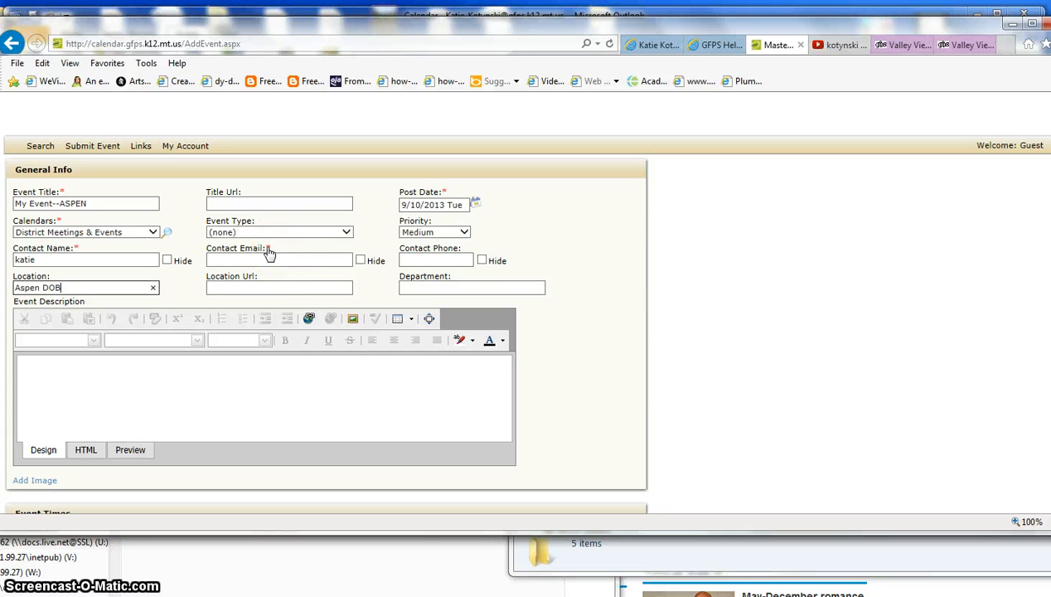
{"action": "left_click", "coordinate": [273, 257]}
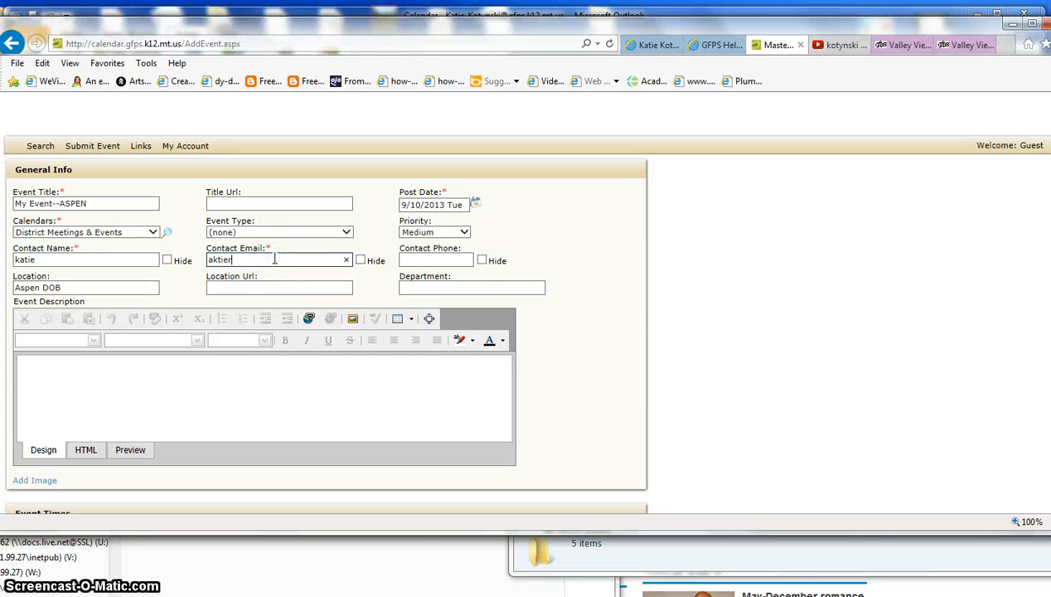
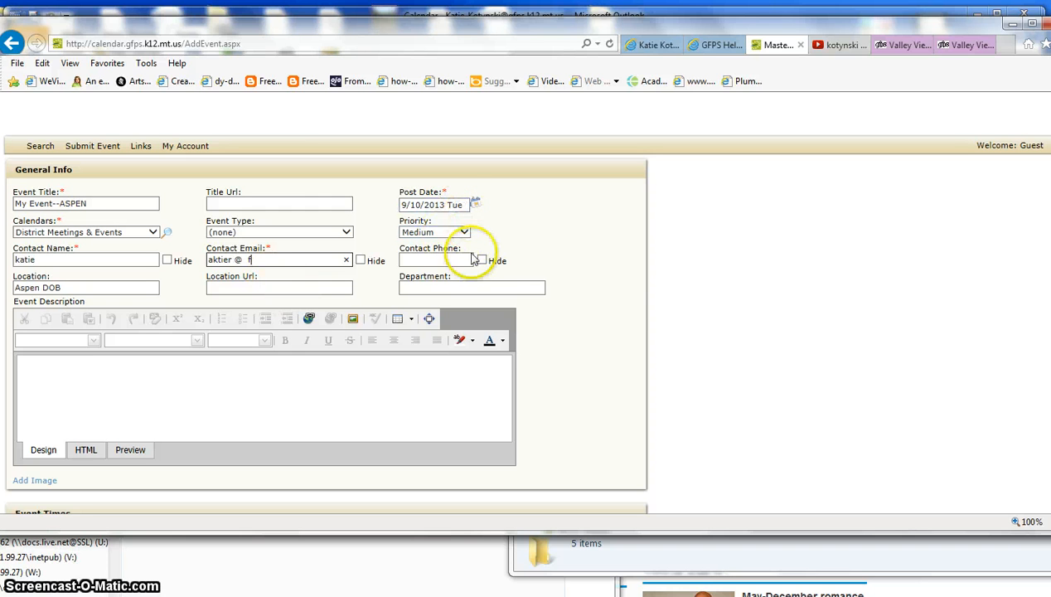
Begin a placeholder event description.
{"action": "scroll", "coordinate": [1003, 246], "scroll_direction": "down", "scroll_amount": 3}
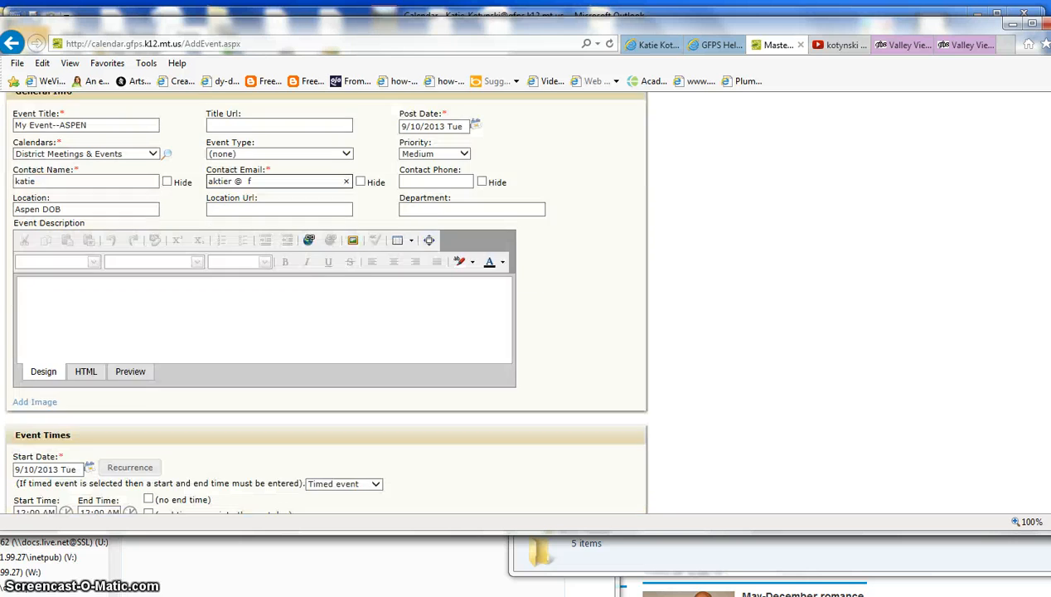
{"action": "scroll", "coordinate": [530, 303], "scroll_direction": "down", "scroll_amount": 1}
{"action": "left_click", "coordinate": [436, 193]}
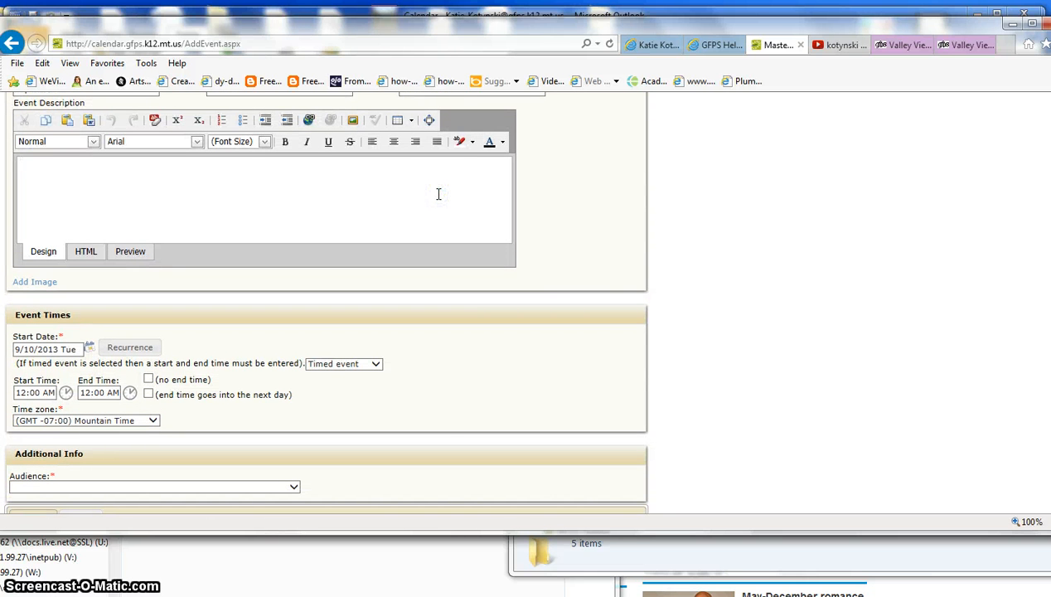
{"action": "type", "text": "Thi s is anfdlfdsg"}
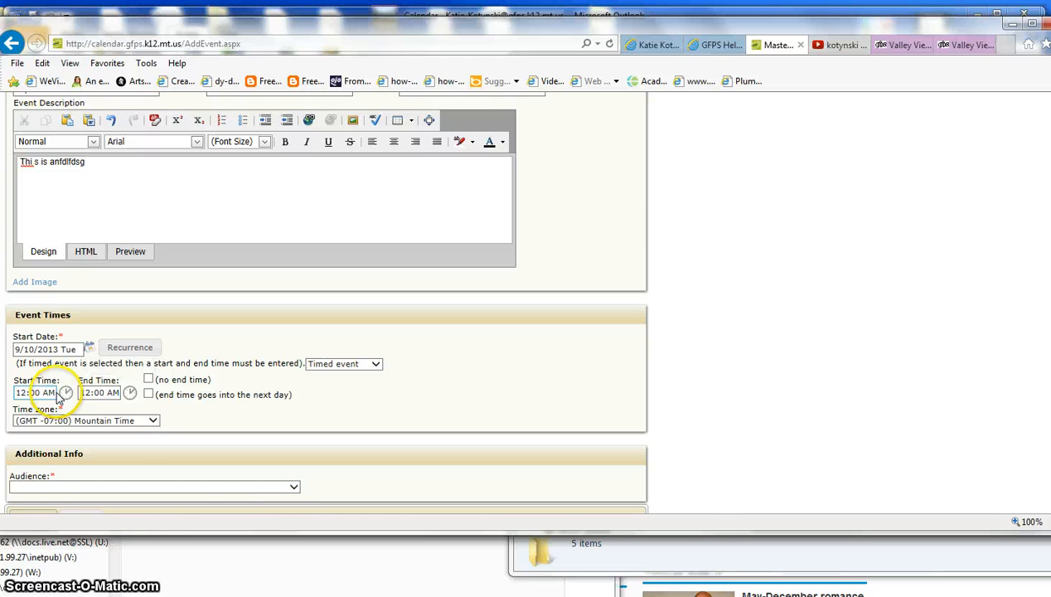
Set the event for 9/11/2013 from 1:00 PM to 4:00 PM.
{"action": "left_click", "coordinate": [90, 348]}
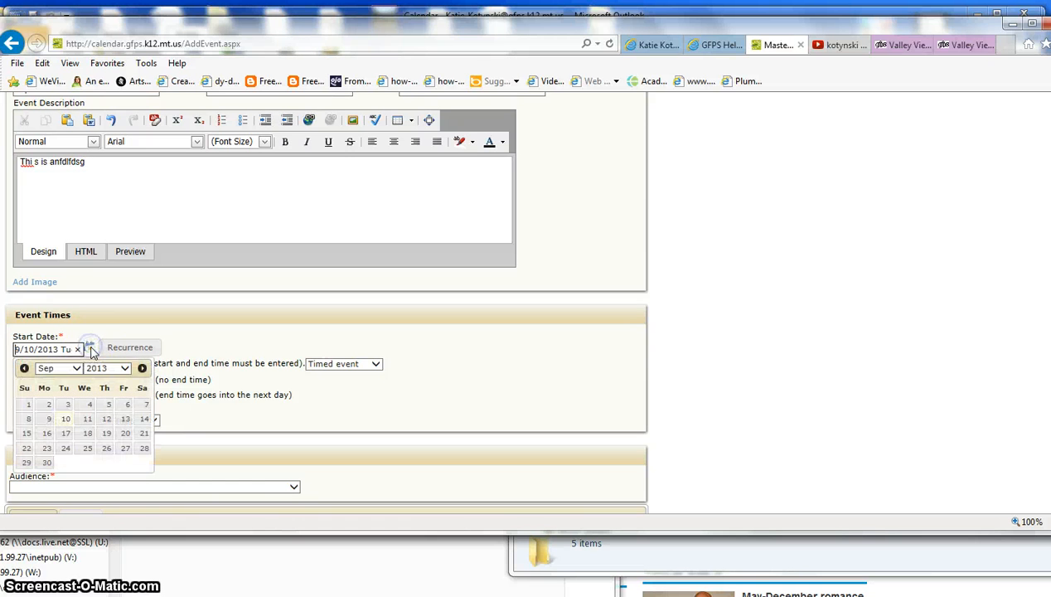
{"action": "left_click", "coordinate": [88, 419]}
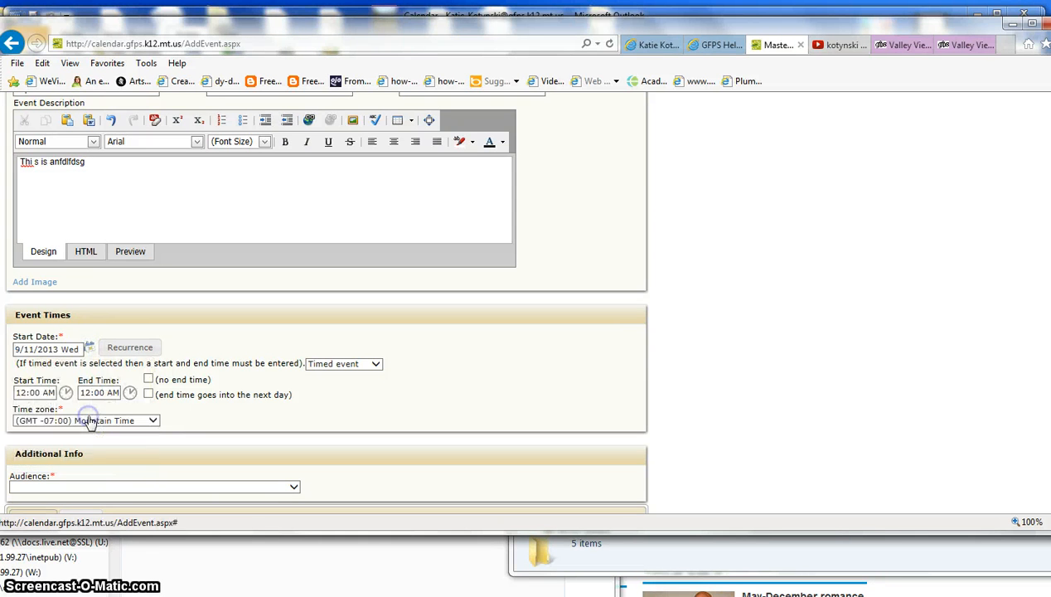
{"action": "double_click", "coordinate": [47, 393]}
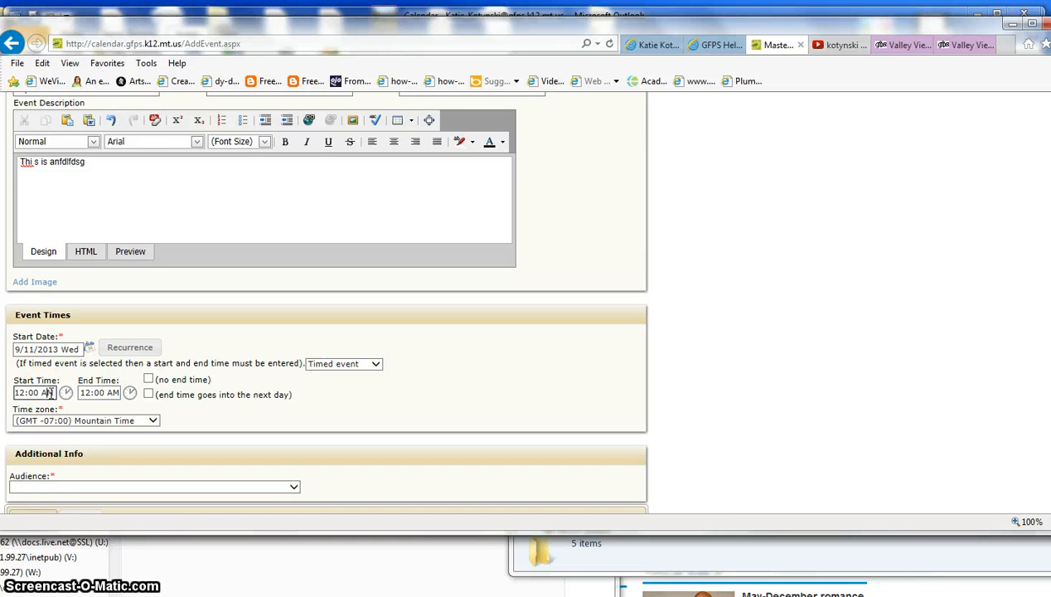
{"action": "type", "text": "1:00"}
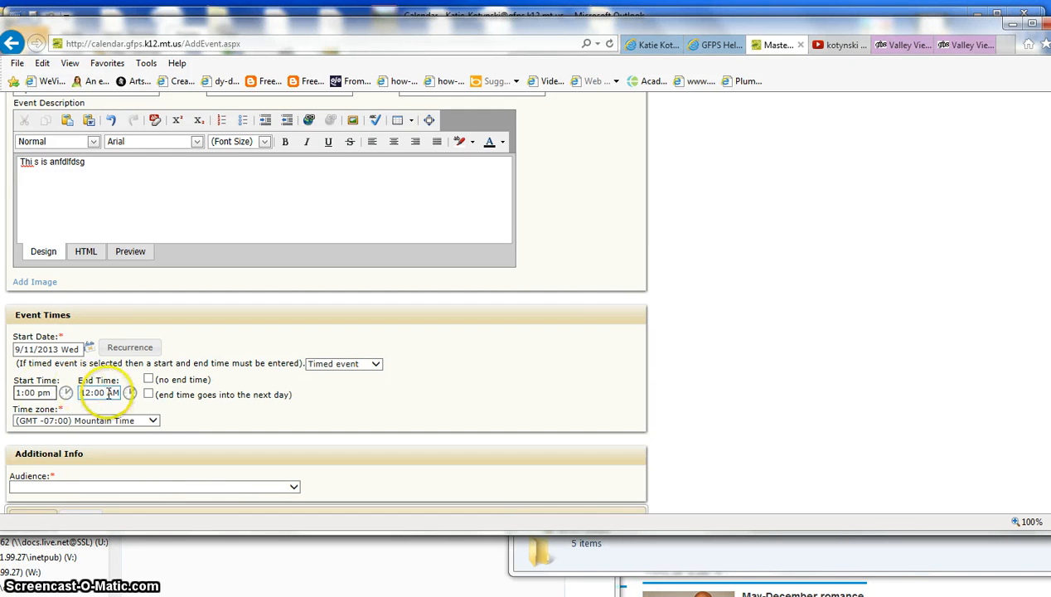
{"action": "left_click", "coordinate": [108, 393]}
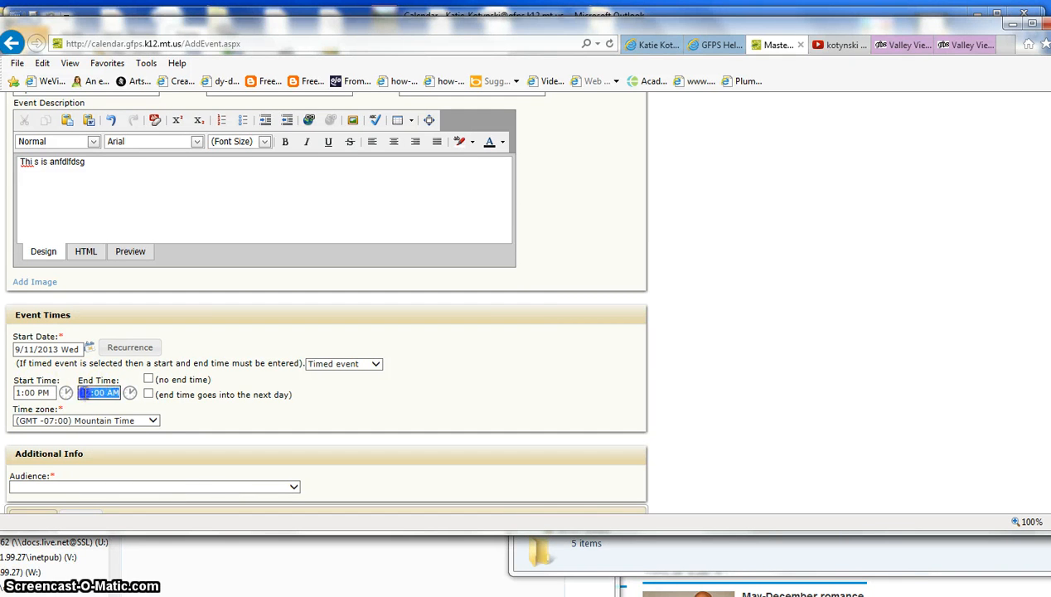
{"action": "type", "text": "4"}
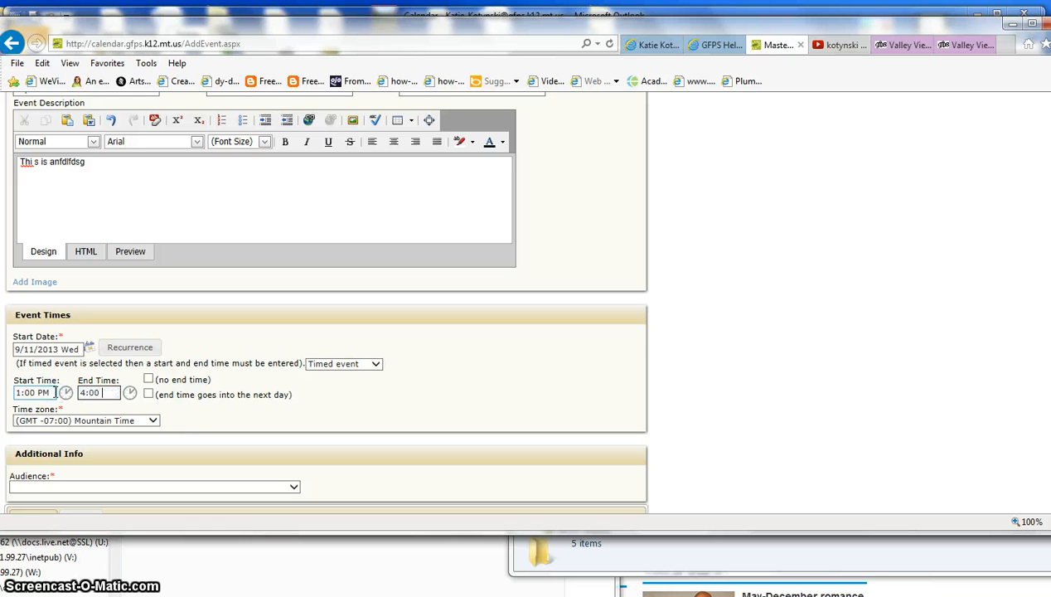
{"action": "left_click", "coordinate": [211, 406]}
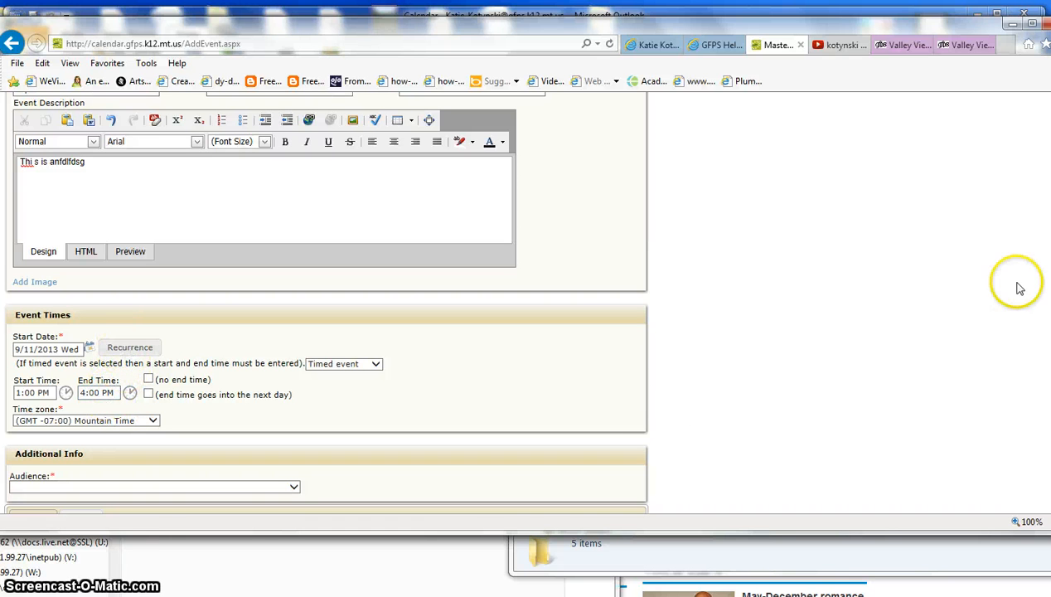
Set the event audience to Parents.
{"action": "scroll", "coordinate": [1015, 286], "scroll_direction": "down", "scroll_amount": 2}
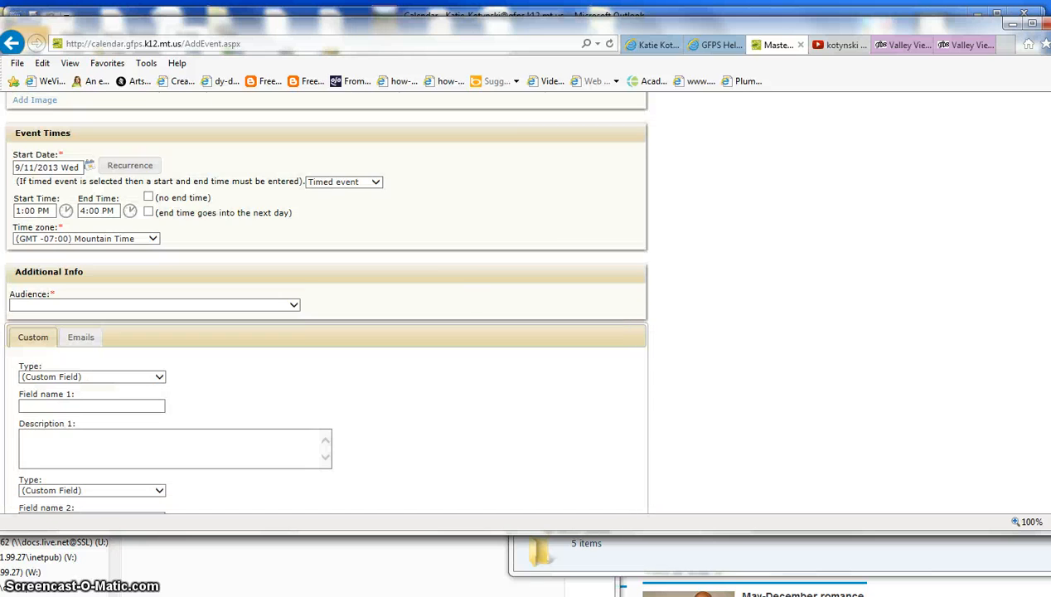
{"action": "left_click", "coordinate": [294, 304]}
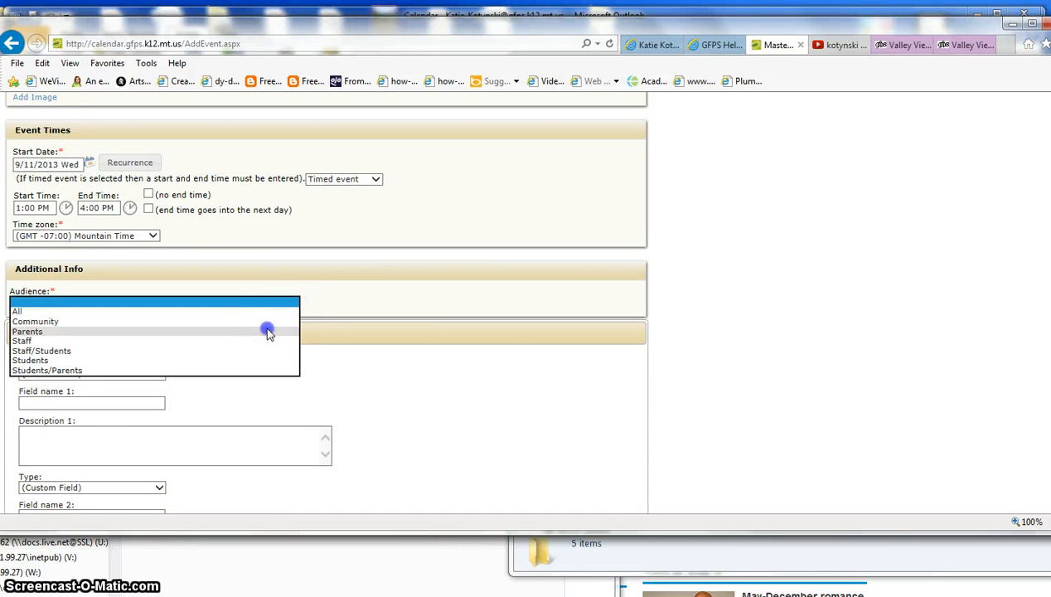
{"action": "left_click", "coordinate": [264, 329]}
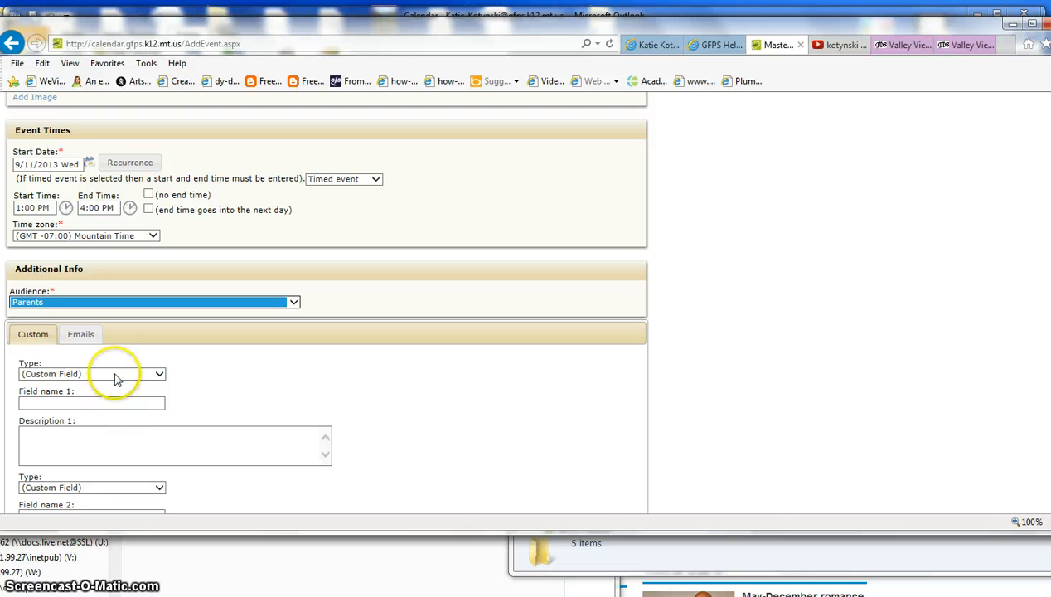
Name the first custom field 'Room Set' and move through the remaining custom fields.
{"action": "left_click", "coordinate": [136, 402]}
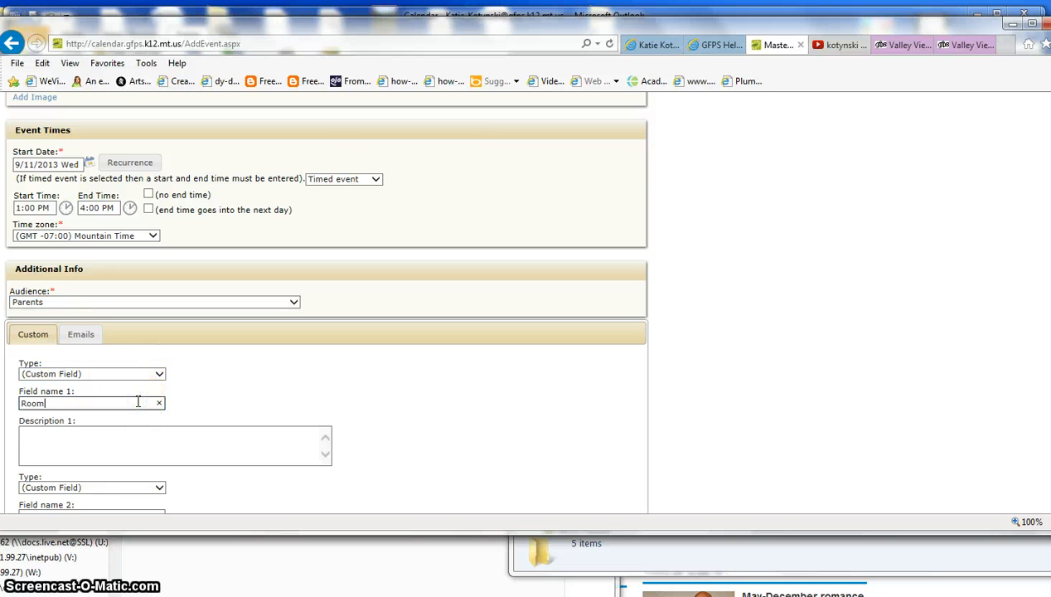
{"action": "type", "text": "Room Set"}
{"action": "left_click", "coordinate": [117, 453]}
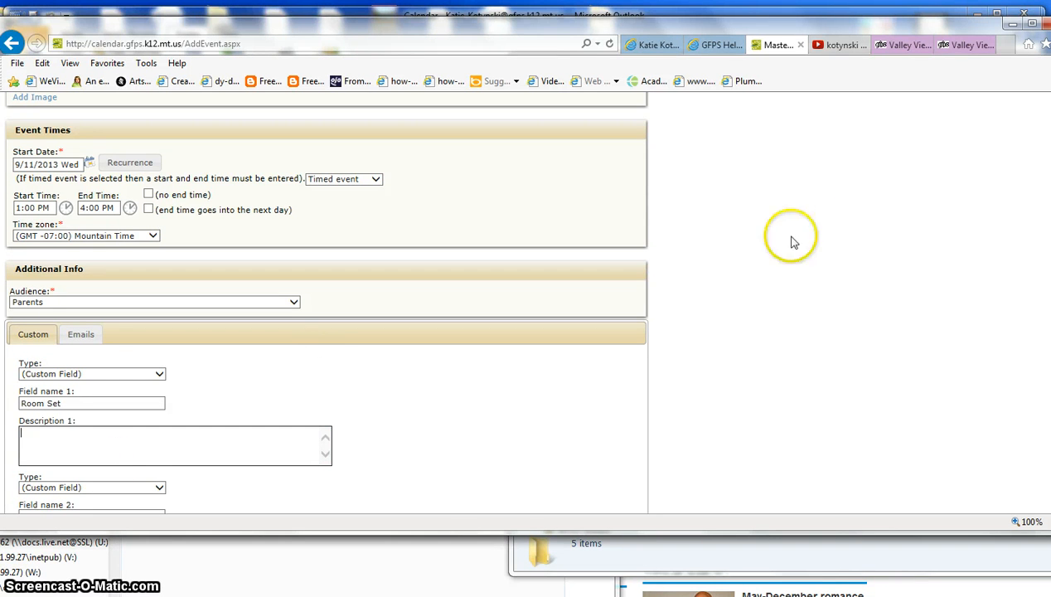
{"action": "scroll", "coordinate": [266, 490], "scroll_direction": "down", "scroll_amount": 2}
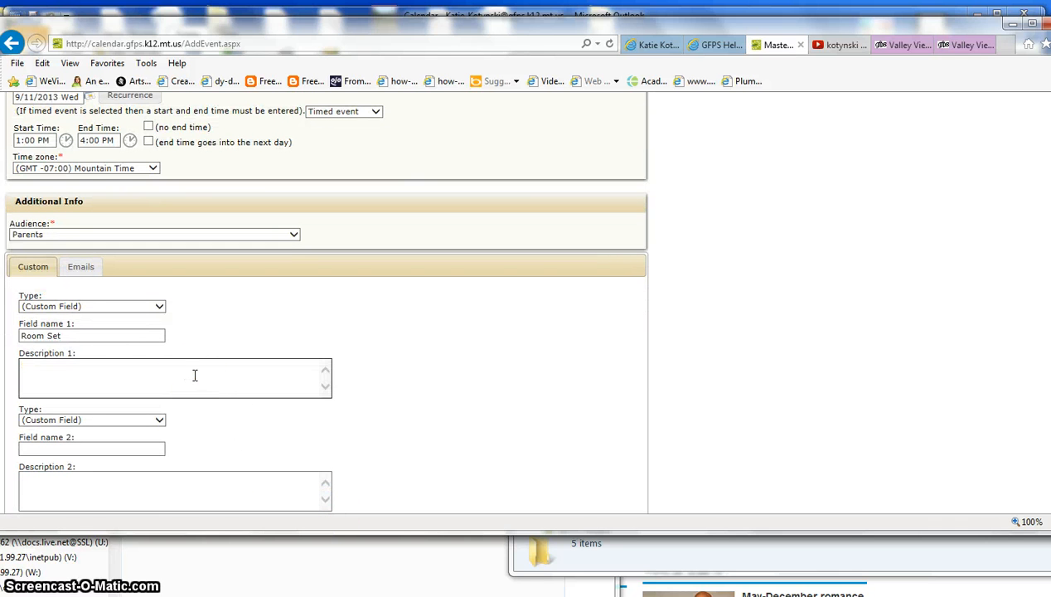
{"action": "left_click", "coordinate": [119, 447]}
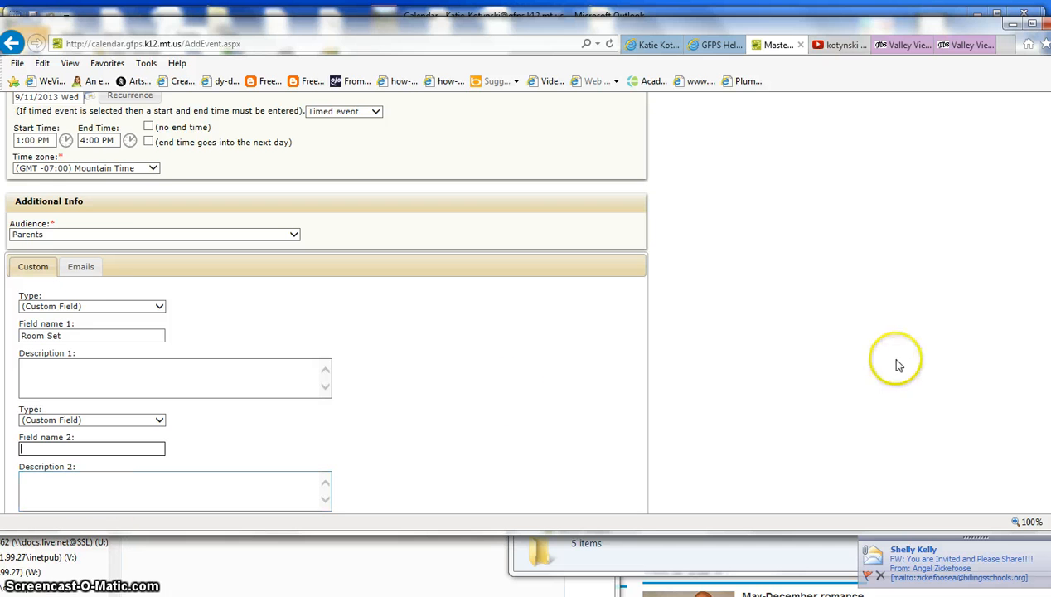
{"action": "scroll", "coordinate": [809, 427], "scroll_direction": "up", "scroll_amount": 1}
{"action": "scroll", "coordinate": [809, 427], "scroll_direction": "down", "scroll_amount": 3}
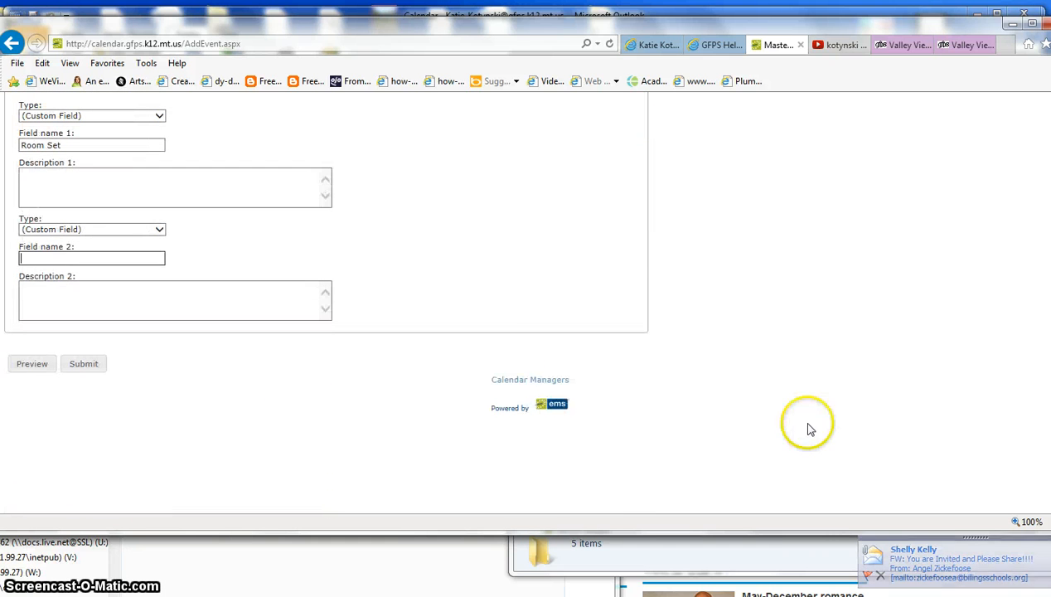
After Preview flags the contact e-mail as invalid, retype the complete district contact e-mail.
{"action": "left_click", "coordinate": [22, 366]}
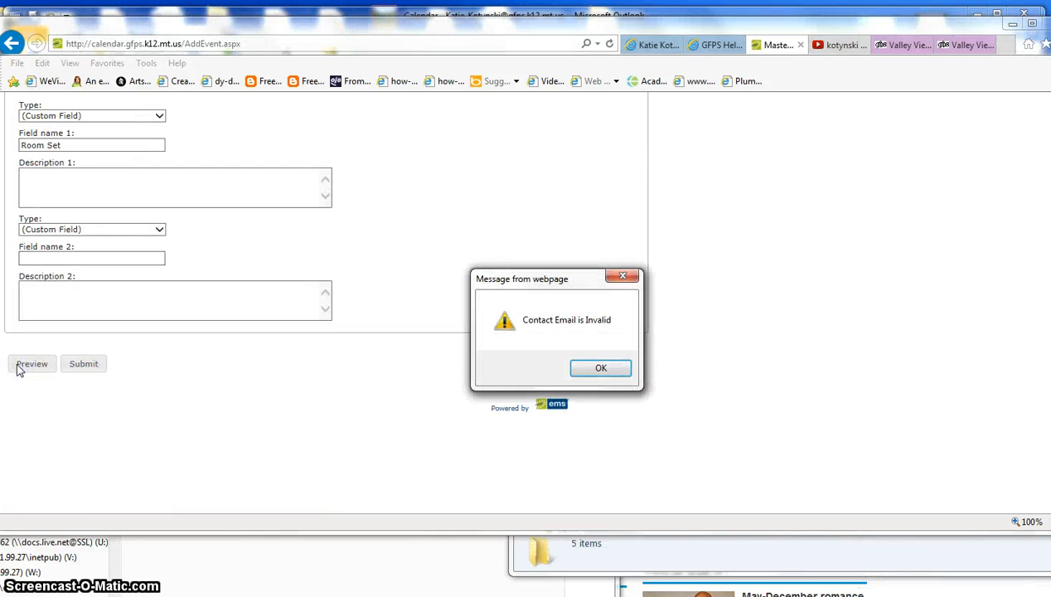
{"action": "left_click", "coordinate": [603, 368]}
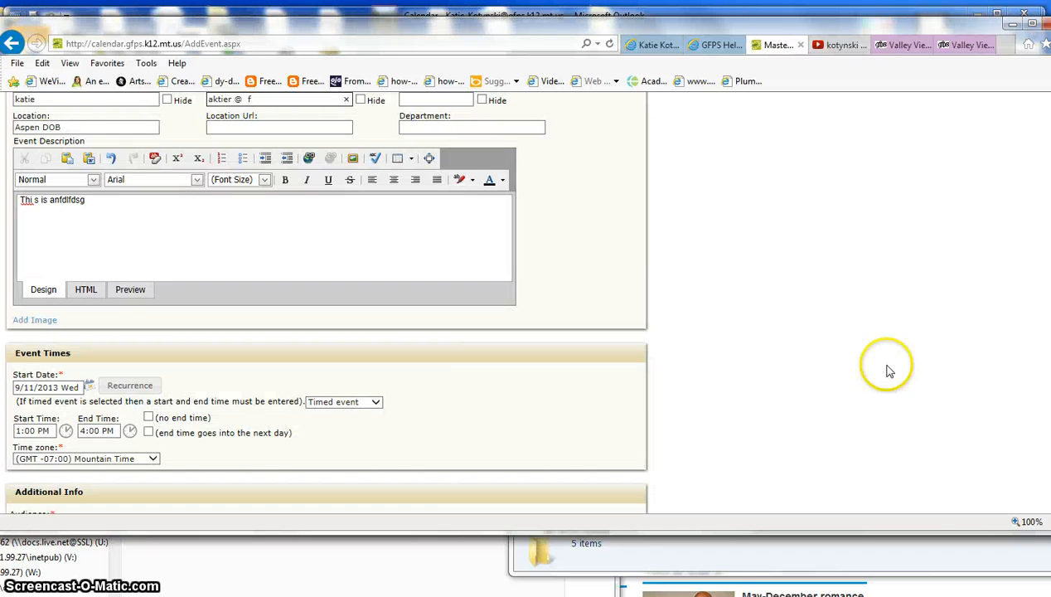
{"action": "scroll", "coordinate": [990, 365], "scroll_direction": "up", "scroll_amount": 3}
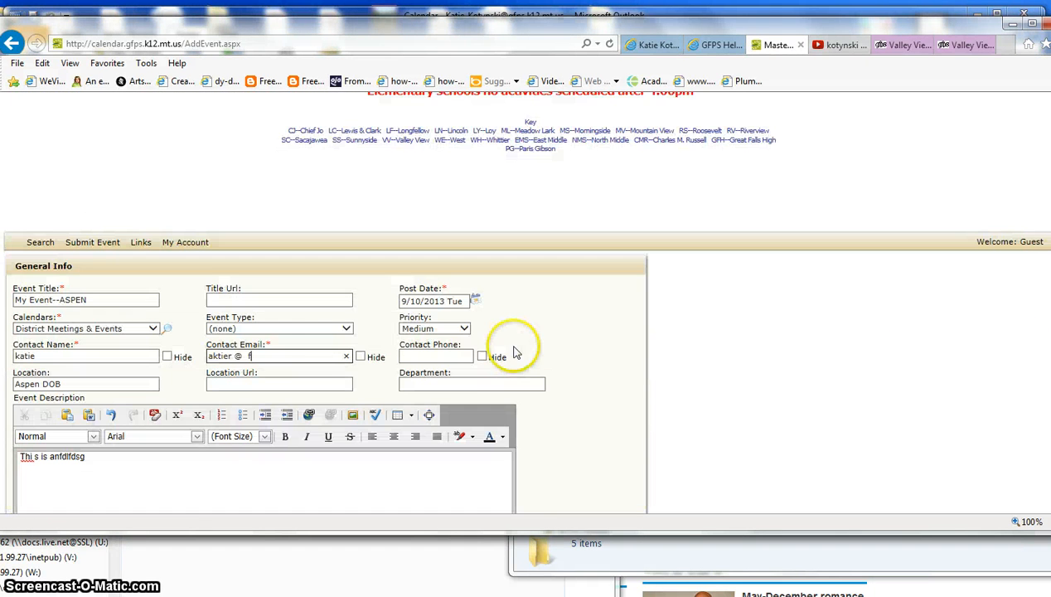
{"action": "left_click_drag", "start_coordinate": [292, 356], "coordinate": [153, 356]}
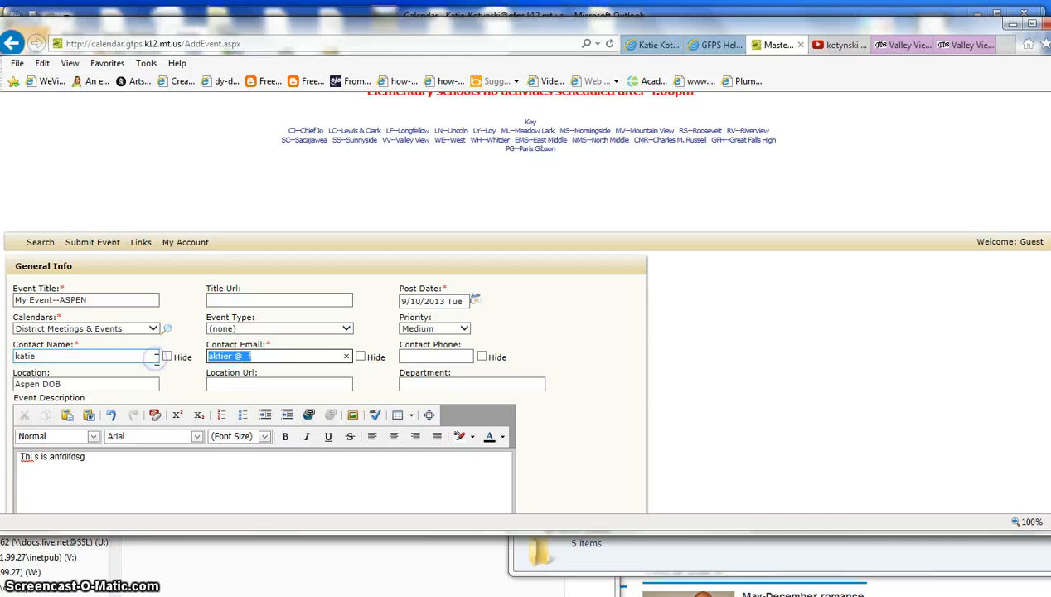
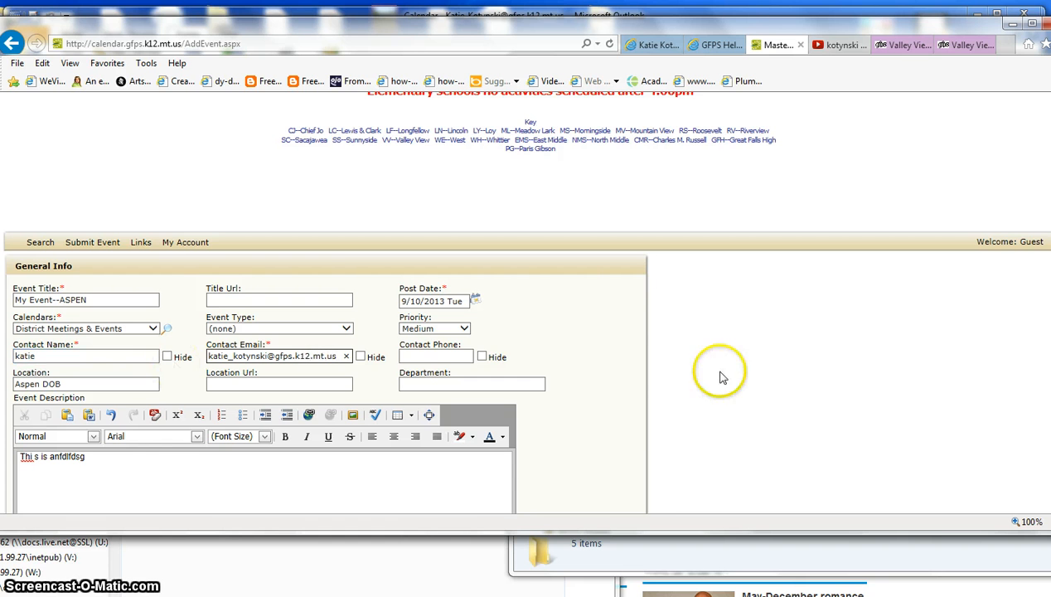
{"action": "scroll", "coordinate": [348, 447], "scroll_direction": "down", "scroll_amount": 10}
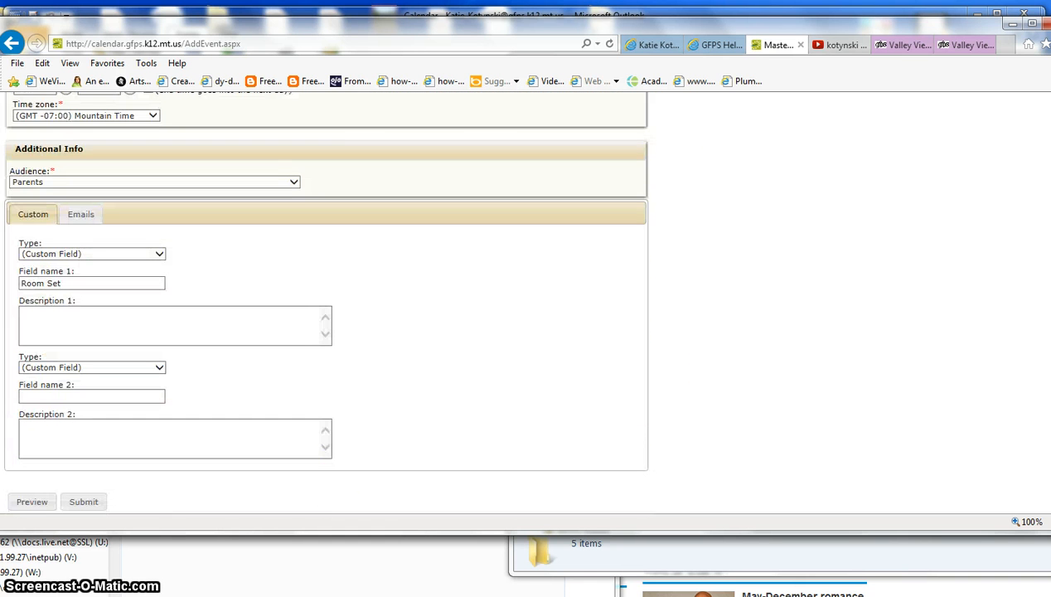
Preview the My Event--ASPEN details, close the popup, and submit the event.
{"action": "left_click", "coordinate": [30, 501]}
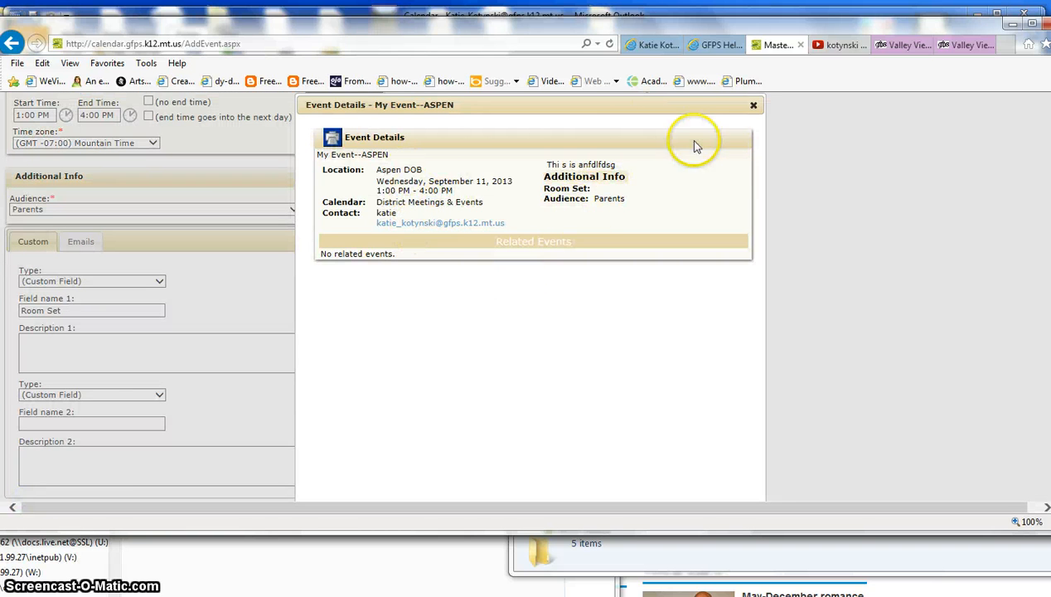
{"action": "left_click", "coordinate": [754, 107]}
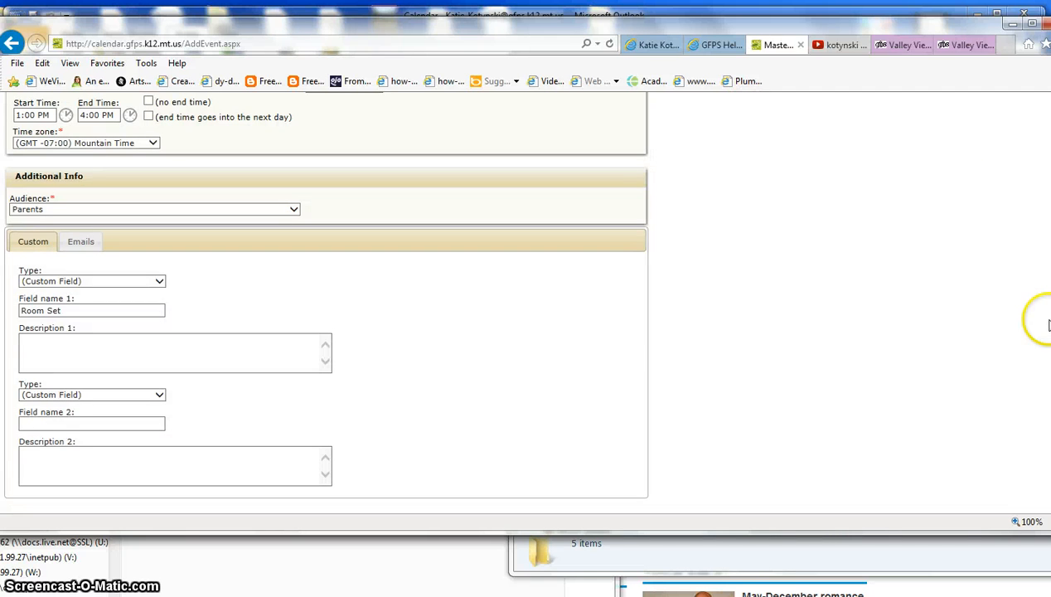
{"action": "scroll", "coordinate": [857, 401], "scroll_direction": "down", "scroll_amount": 3}
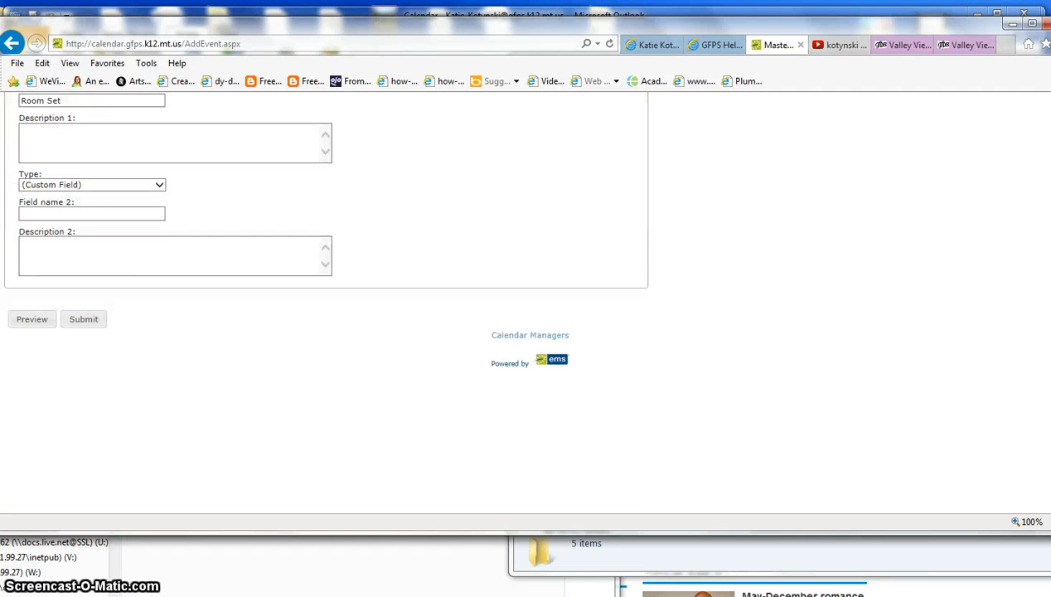
{"action": "left_click", "coordinate": [84, 320]}
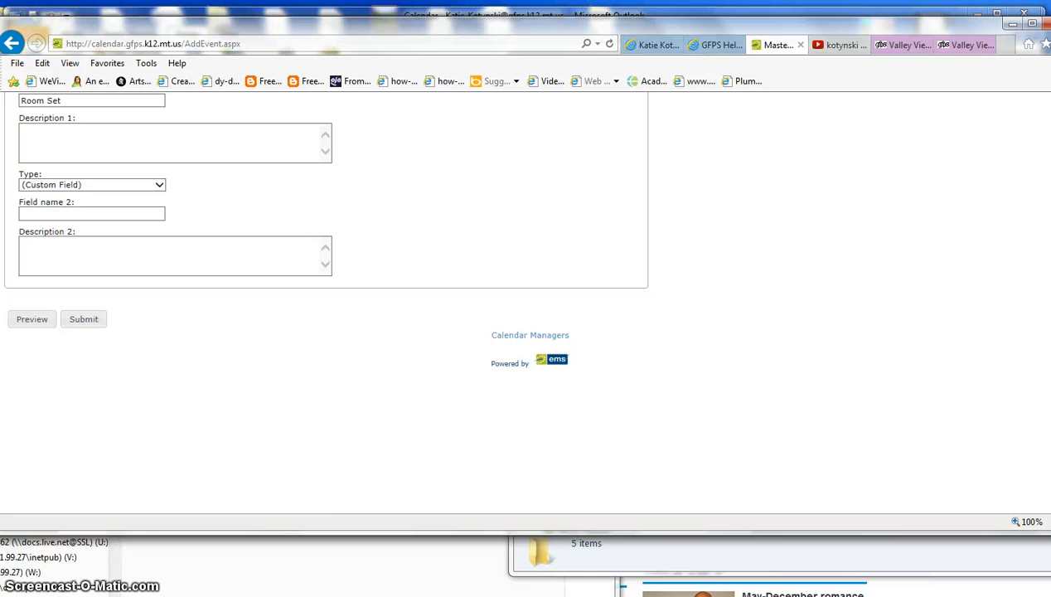
{"action": "scroll", "coordinate": [1047, 299], "scroll_direction": "up", "scroll_amount": 10}
{"action": "scroll", "coordinate": [1047, 298], "scroll_direction": "up", "scroll_amount": 3}
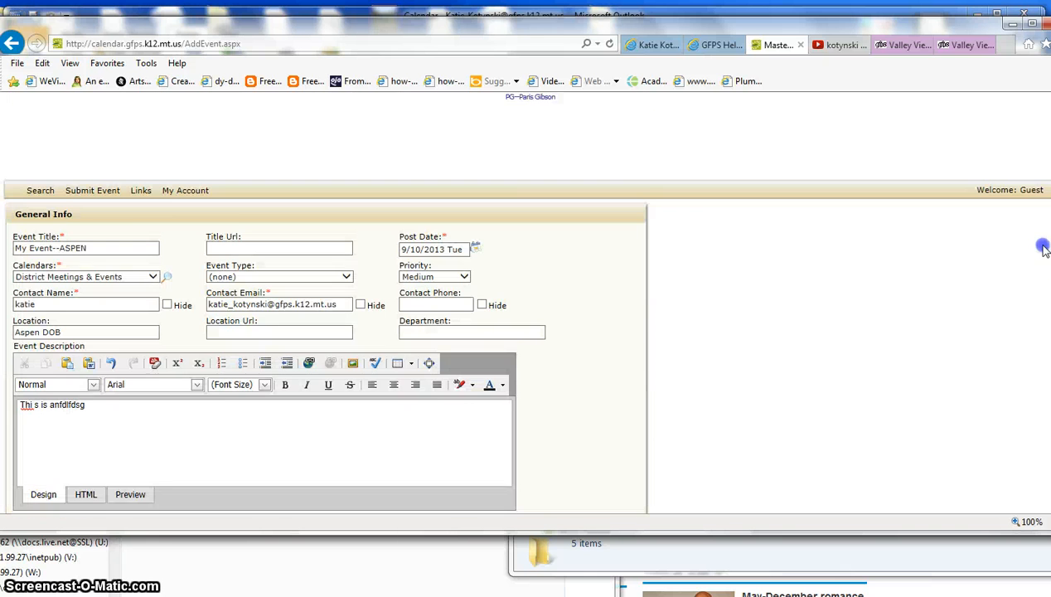
Leave the new-event form via the GFPS logo to reach the home page's calendars checklist.
{"action": "left_click_drag", "start_coordinate": [1043, 249], "coordinate": [1042, 208]}
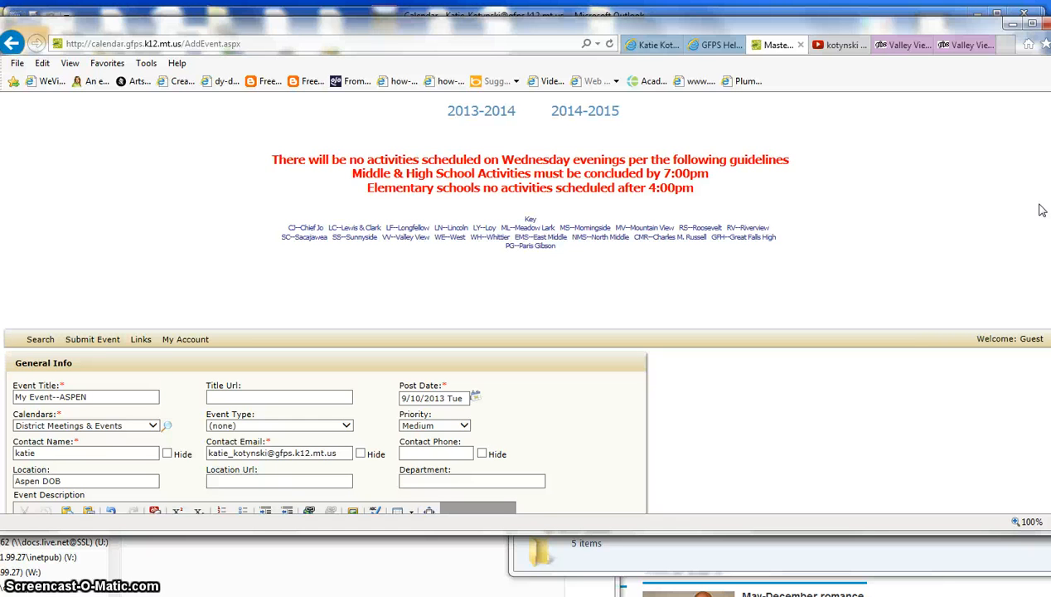
{"action": "scroll", "coordinate": [1033, 210], "scroll_direction": "up", "scroll_amount": 2}
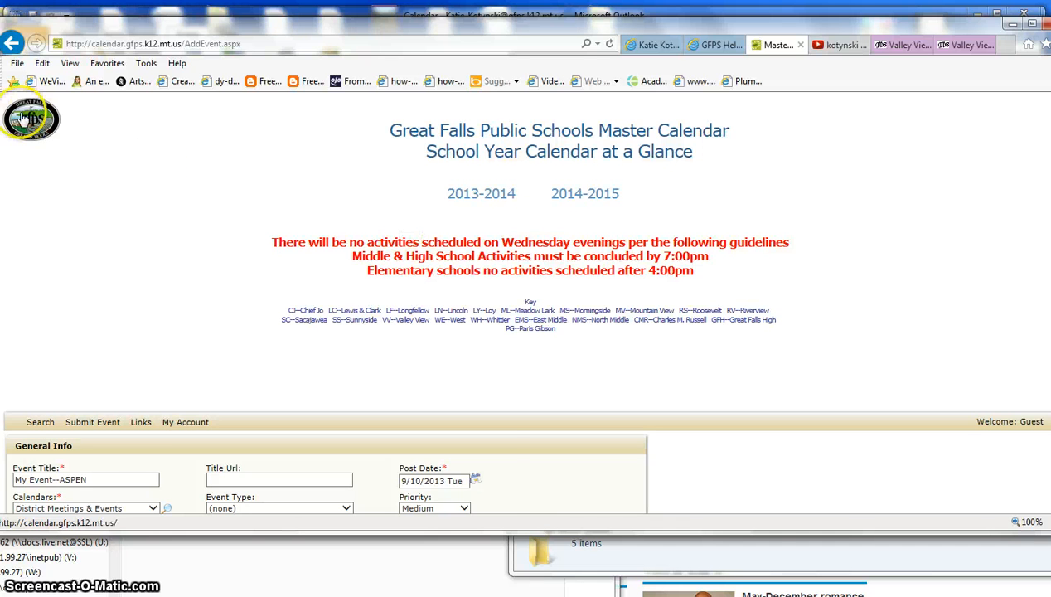
{"action": "left_click", "coordinate": [29, 120]}
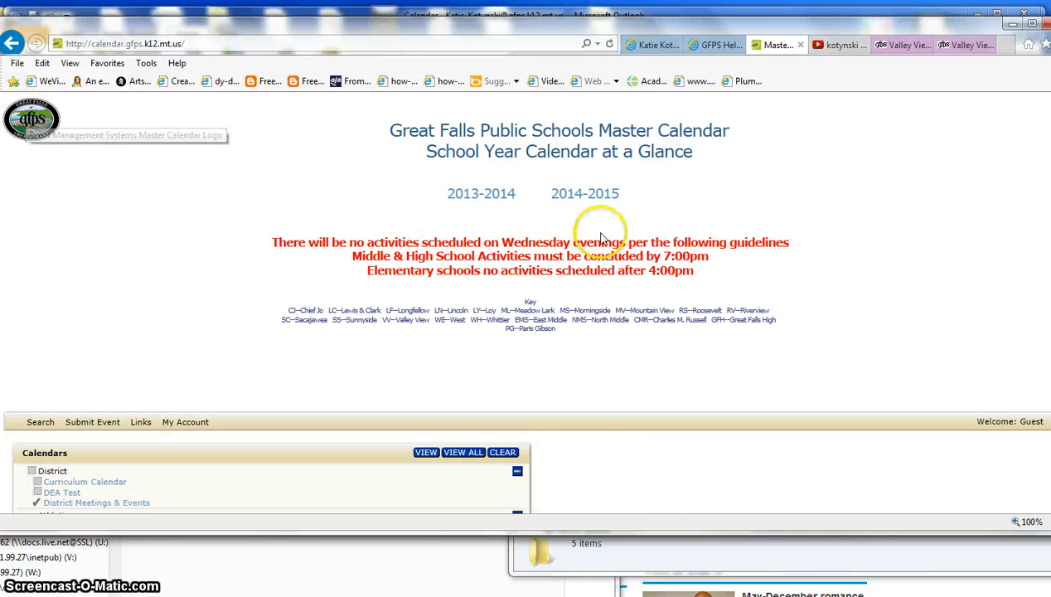
{"action": "scroll", "coordinate": [525, 332], "scroll_direction": "down", "scroll_amount": 5}
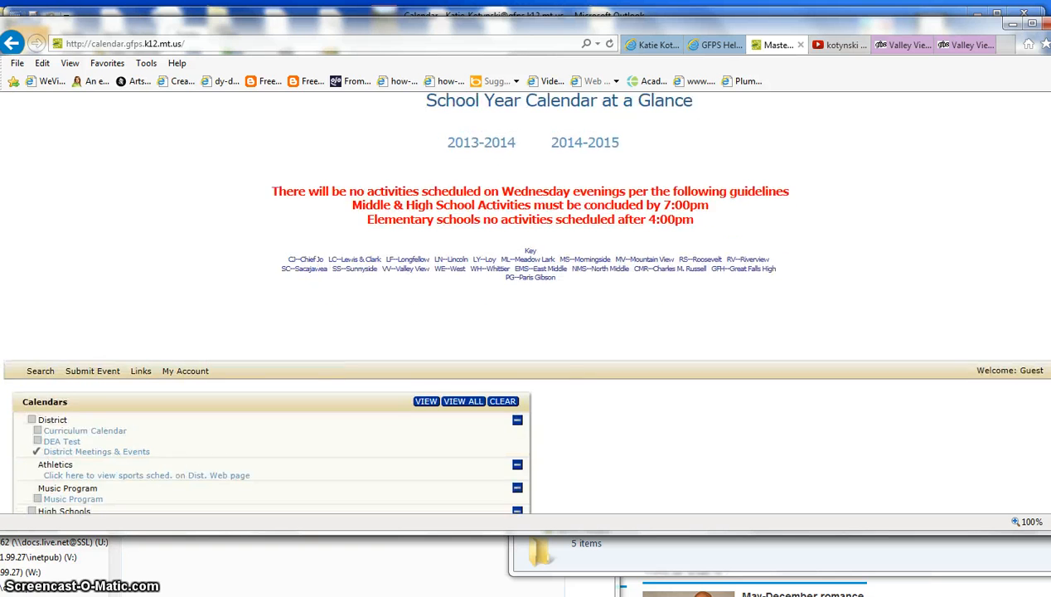
{"action": "scroll", "coordinate": [526, 331], "scroll_direction": "up", "scroll_amount": 5}
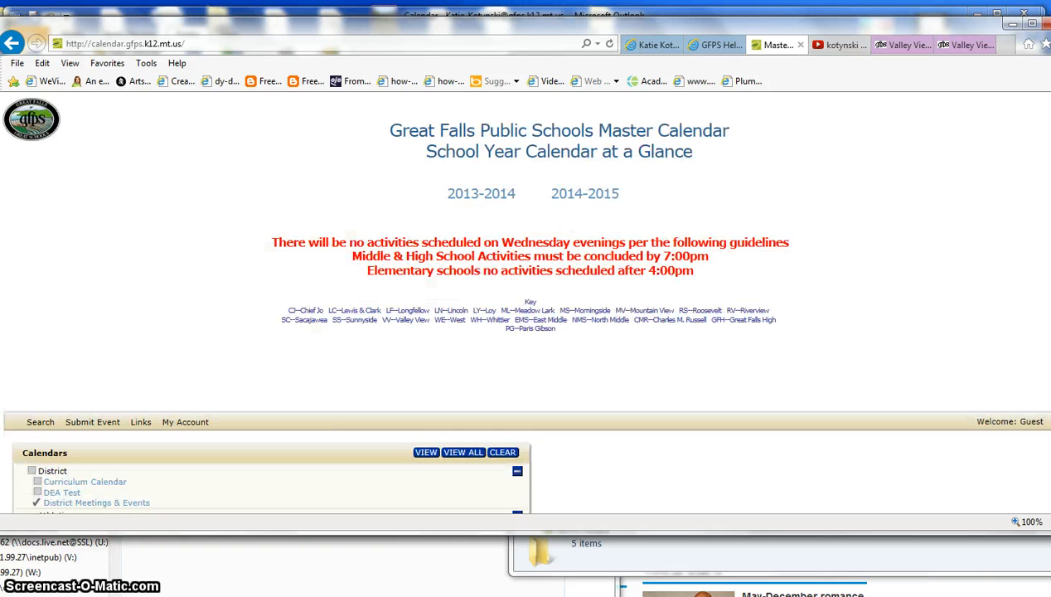